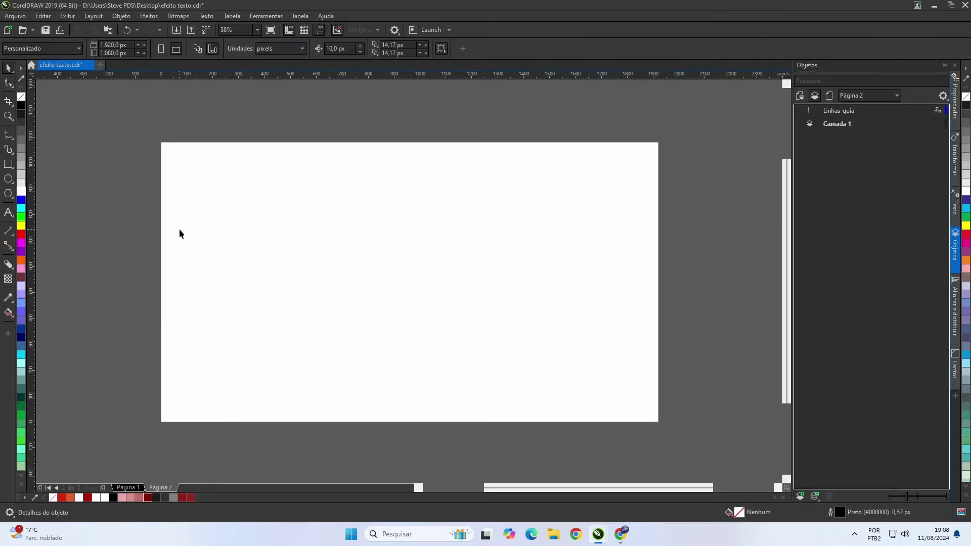
Create a page-sized rectangle and give it an elliptical gradient fill with smooth colour transitions.
double_click(8, 164)
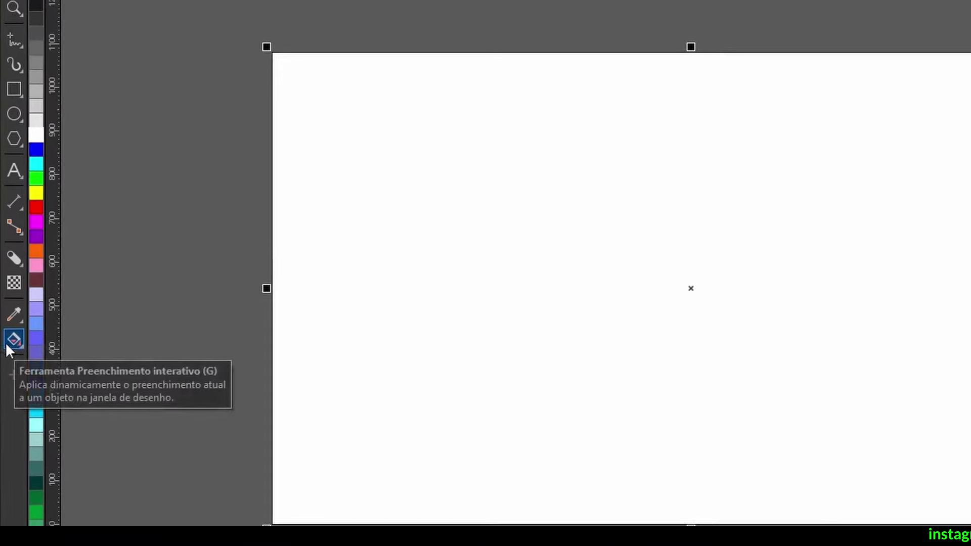
click(7, 357)
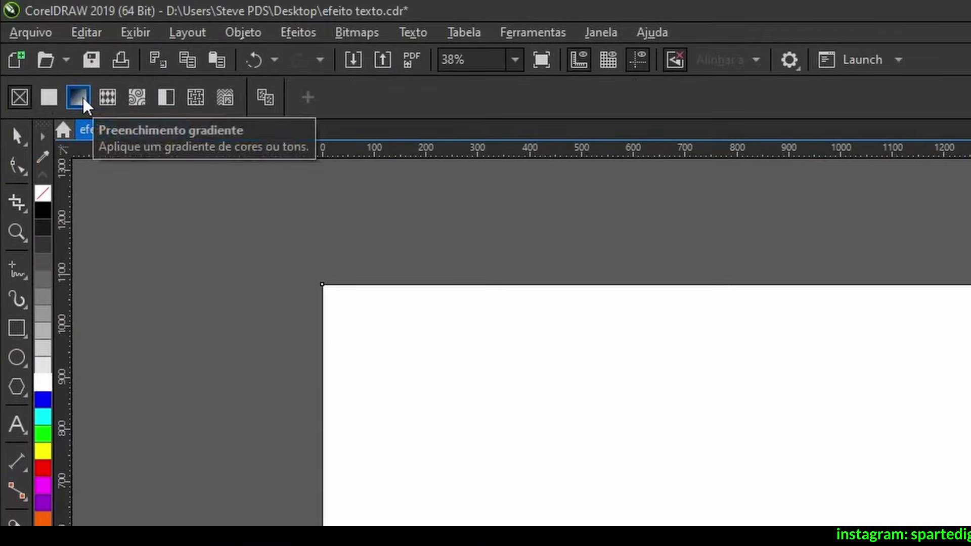
click(78, 97)
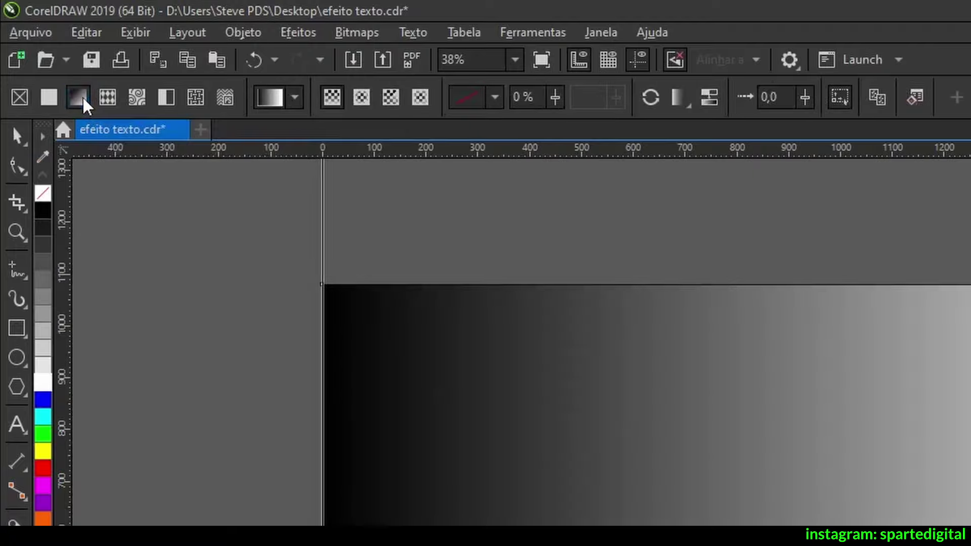
click(709, 105)
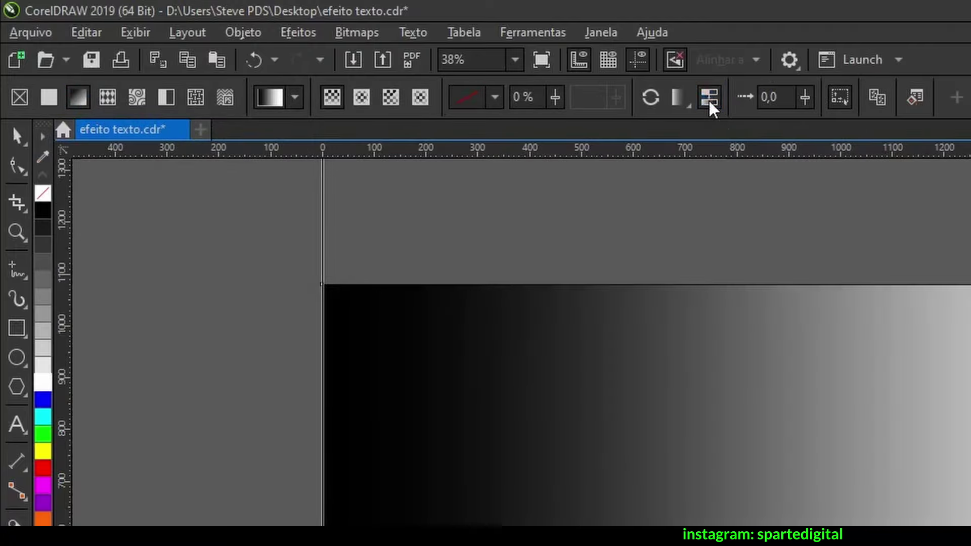
click(361, 97)
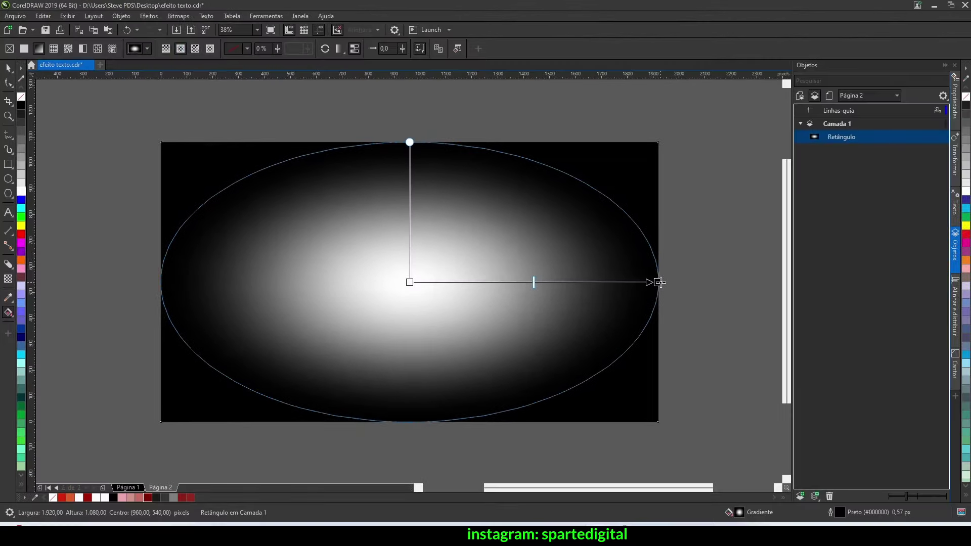
Colour the rectangle's gradient dark red #A31006 at the edge, red #D72308 at an added 37% node, and orange at the centre.
click(658, 282)
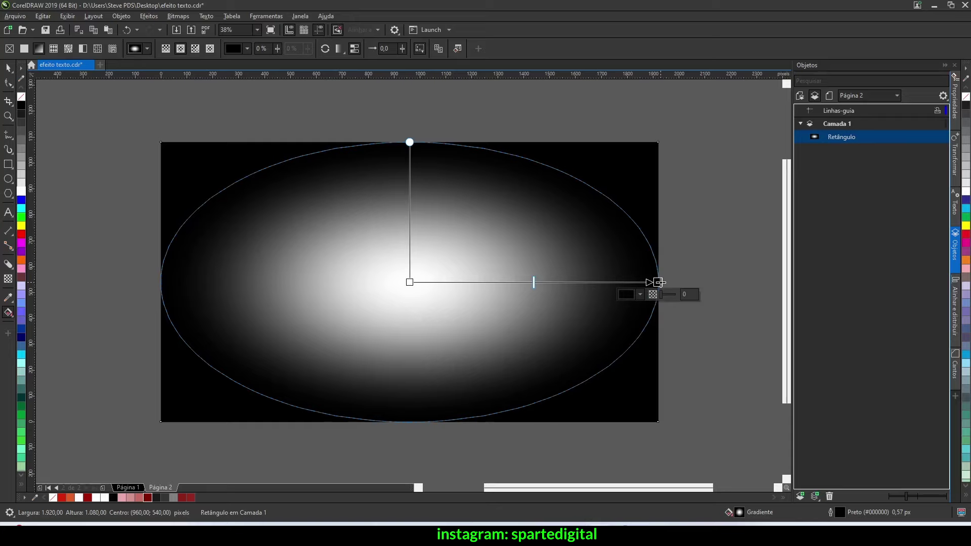
click(87, 498)
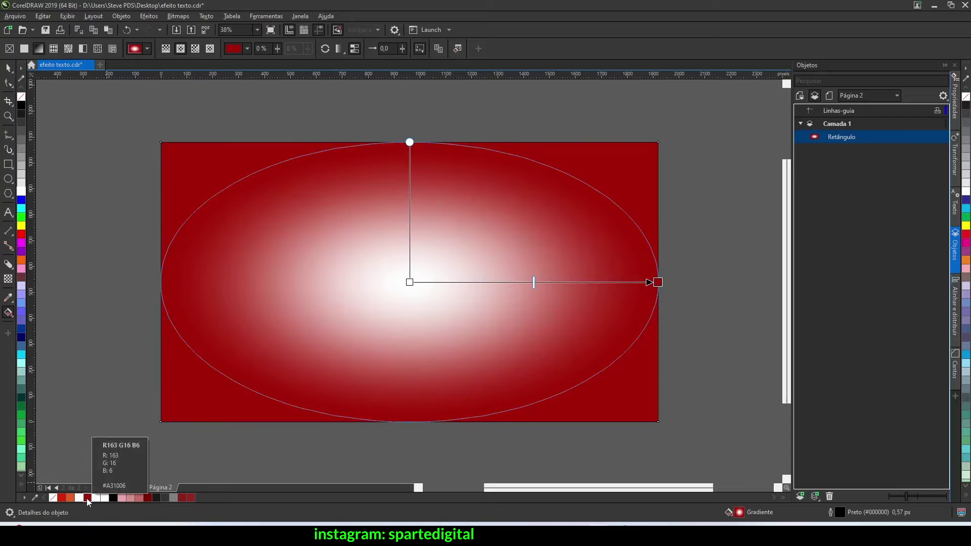
double_click(559, 282)
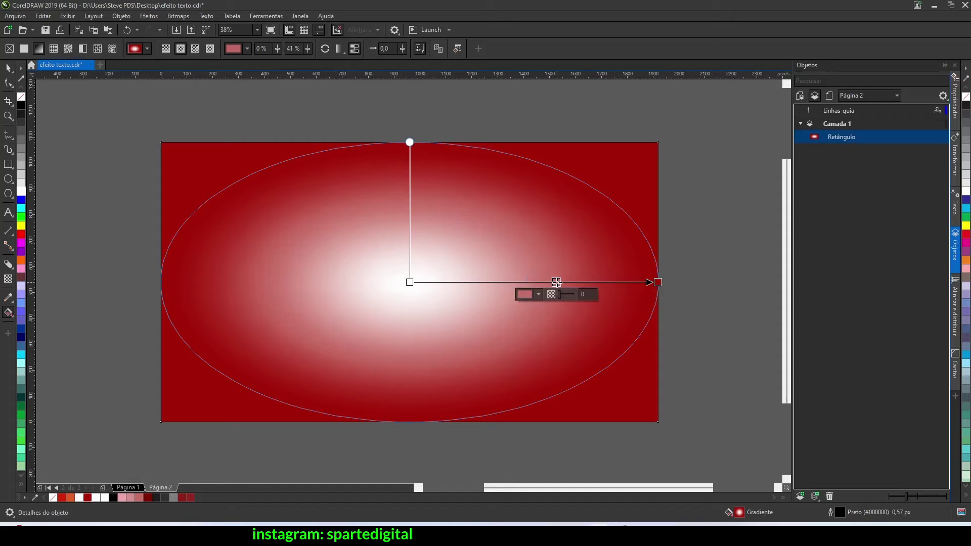
drag(559, 282, 565, 282)
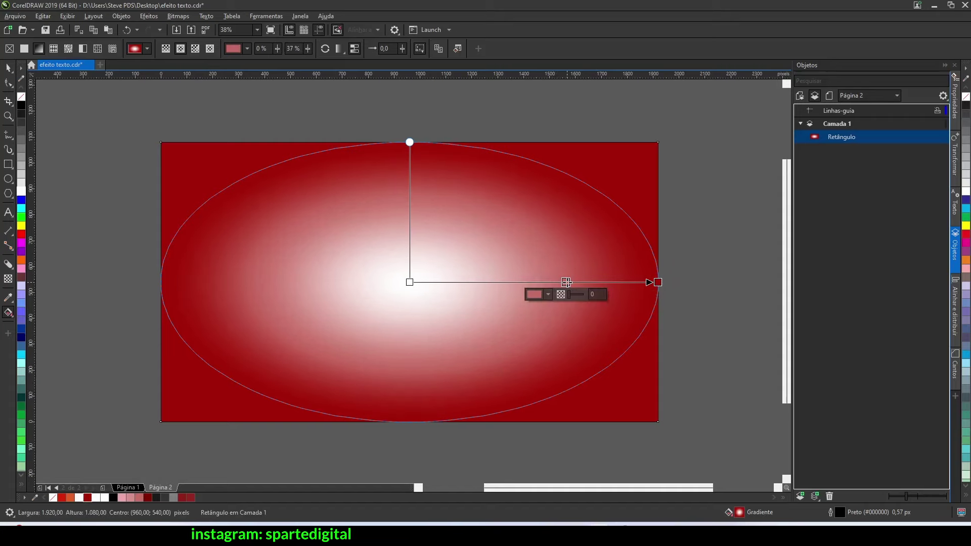
click(61, 497)
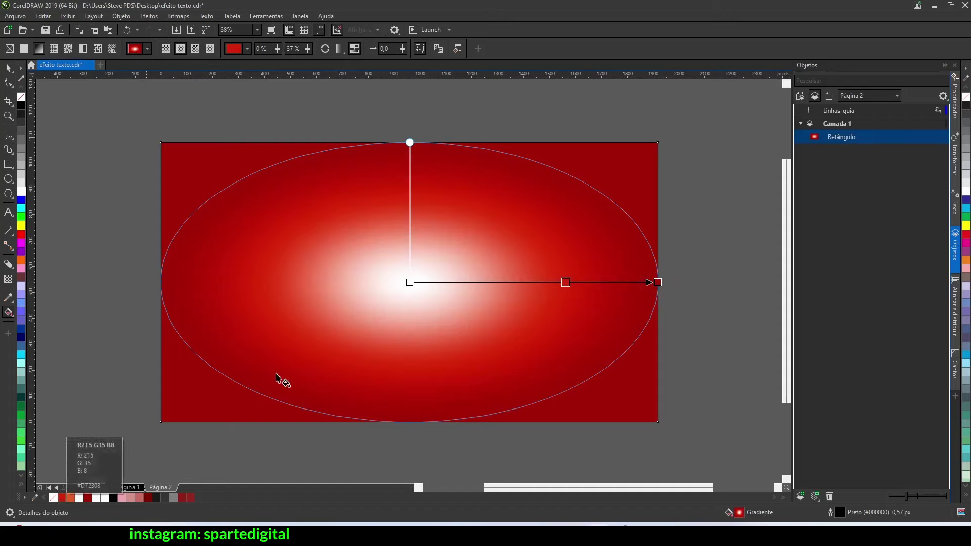
click(409, 281)
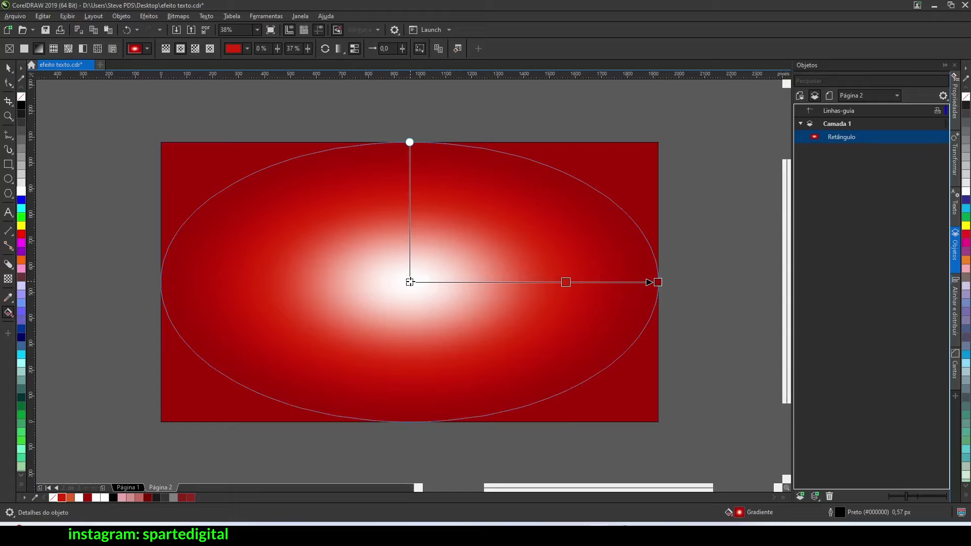
click(70, 498)
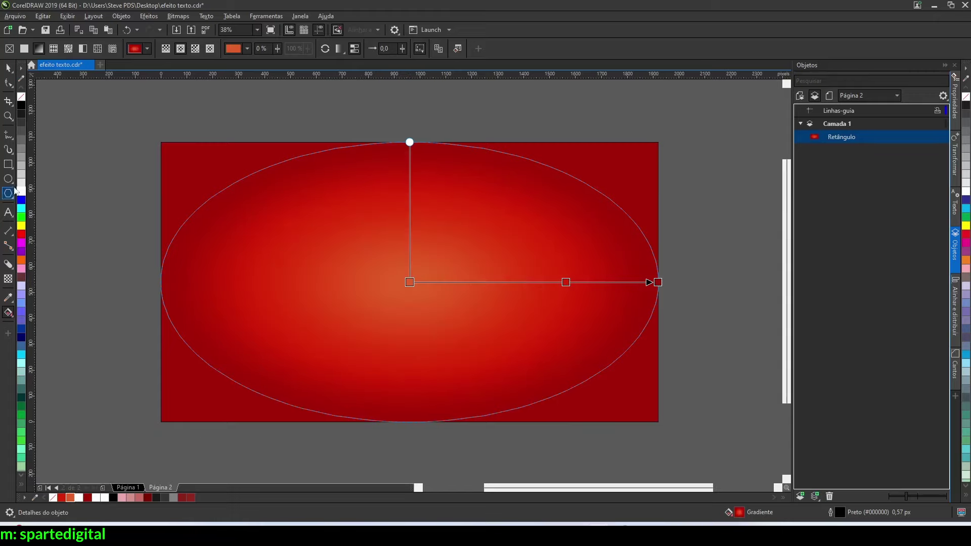
click(6, 68)
click(83, 141)
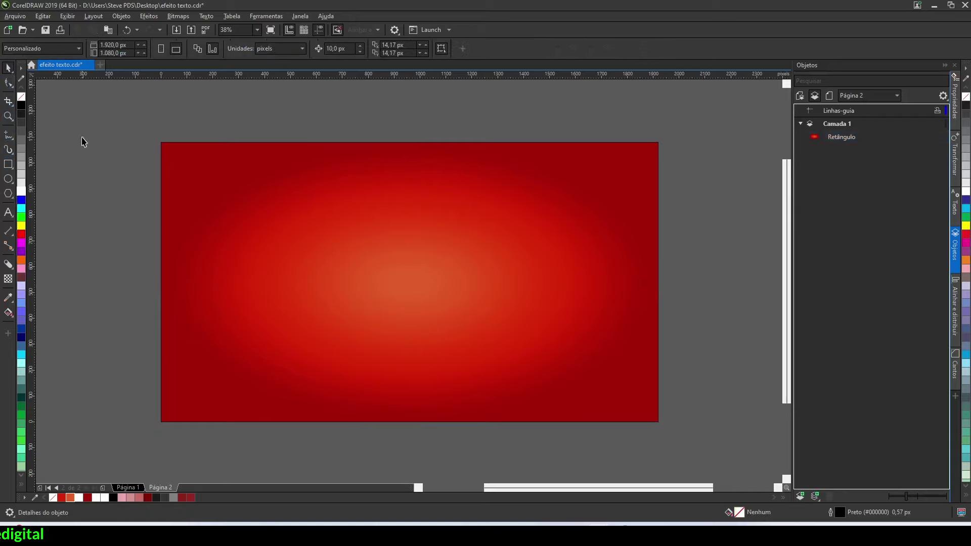
Remove the outline from the gradient background rectangle and lock it.
click(266, 154)
click(483, 50)
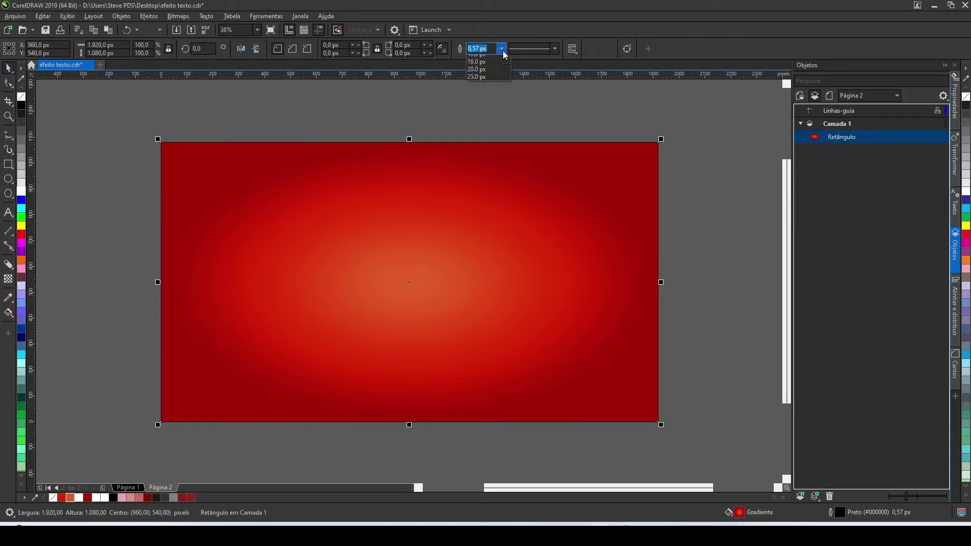
click(481, 60)
click(399, 140)
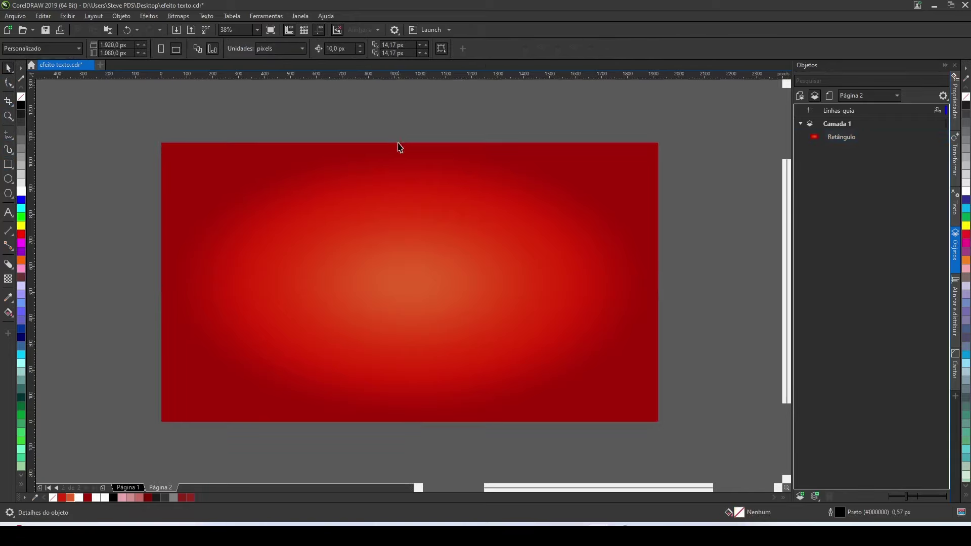
right_click(382, 192)
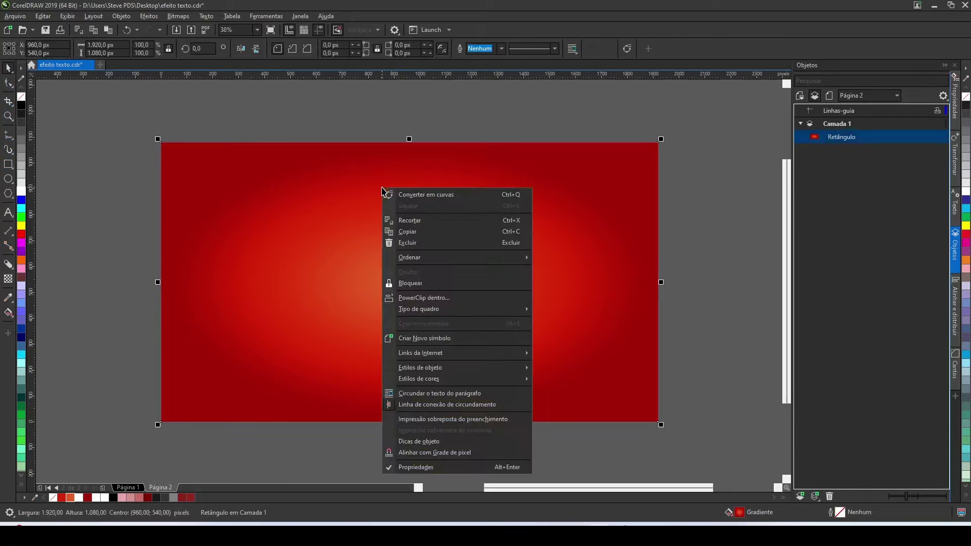
click(409, 284)
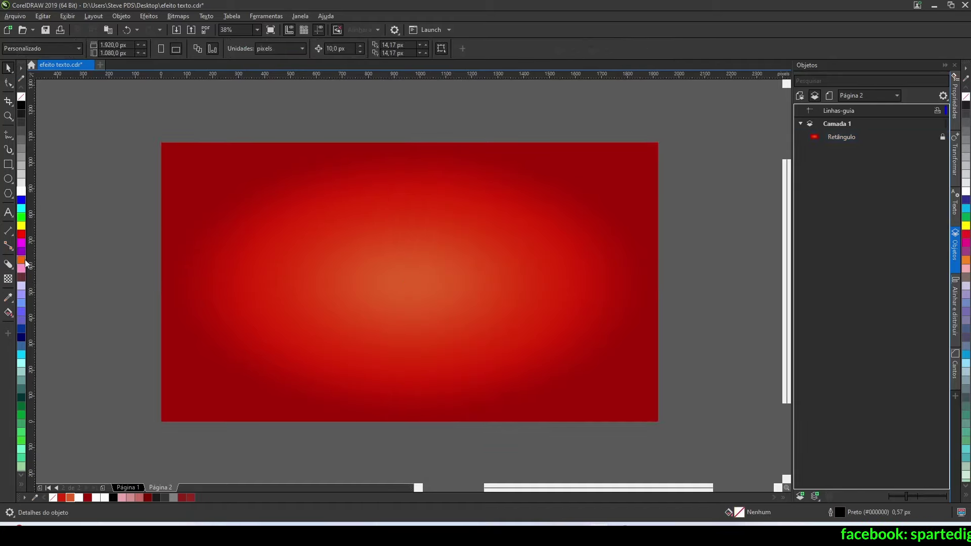
Add the artistic text LIGHT over the background, enlarge it to about 470 pt and centre it on the page.
click(9, 212)
click(314, 294)
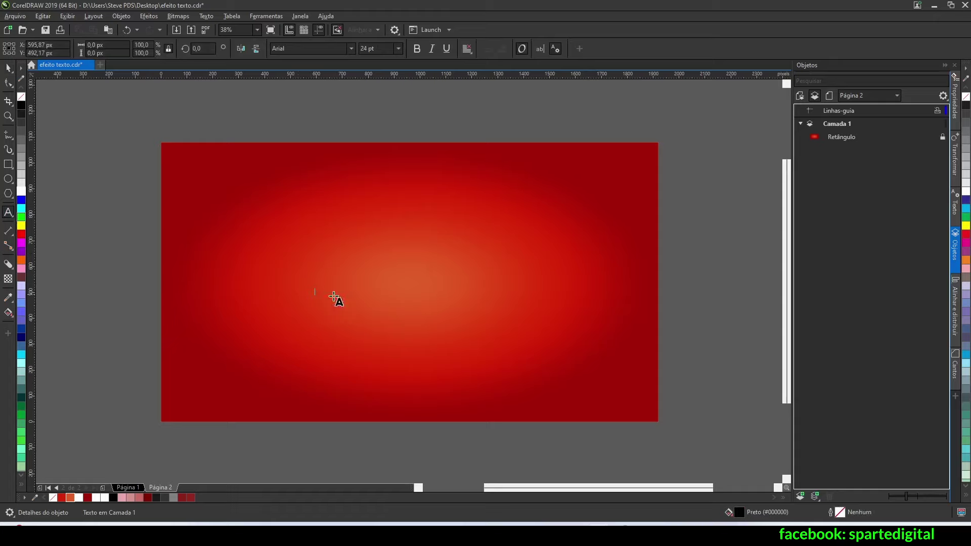
text(LIGHT)
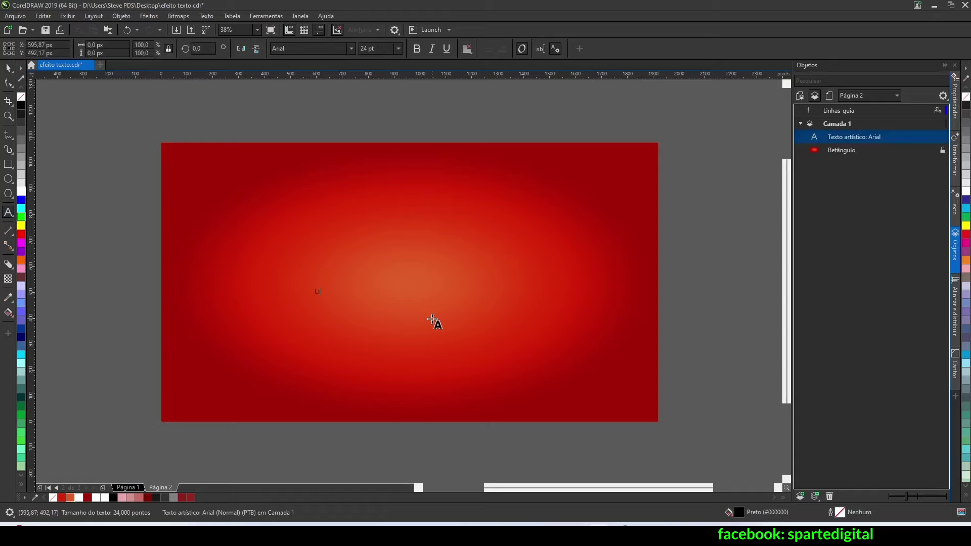
click(9, 67)
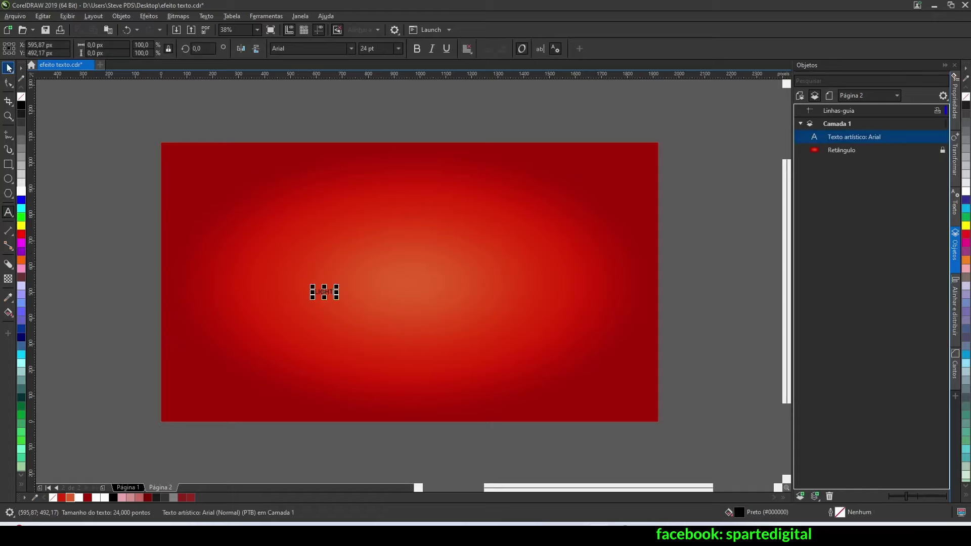
drag(336, 299, 535, 374)
key(p)
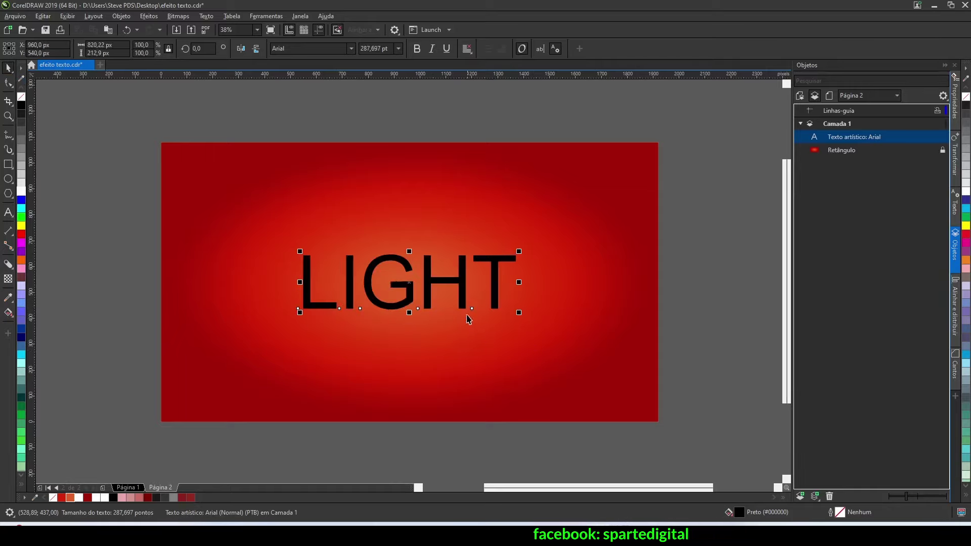
drag(519, 251, 586, 234)
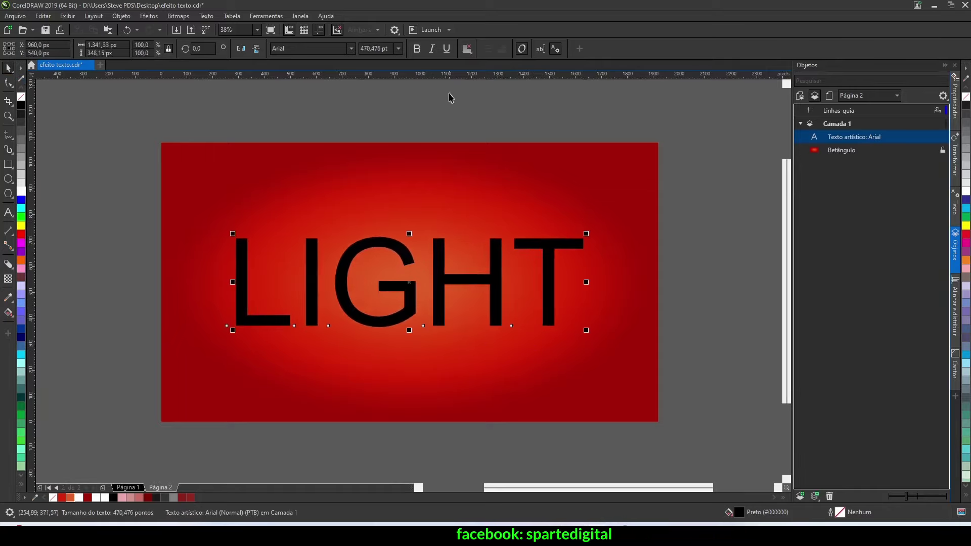
Change the LIGHT text's font to Subspace and enlarge it to about 647 pt, centred on the page.
click(351, 48)
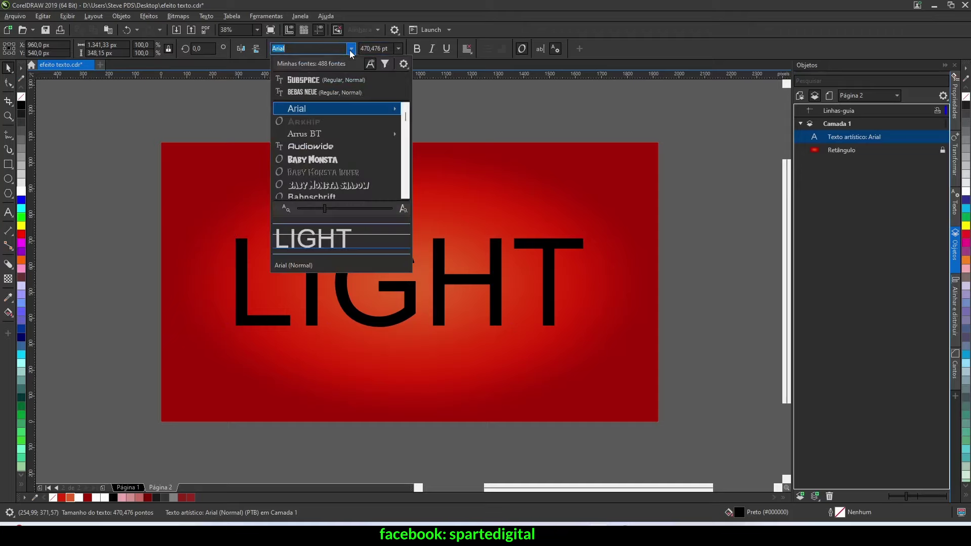
click(304, 80)
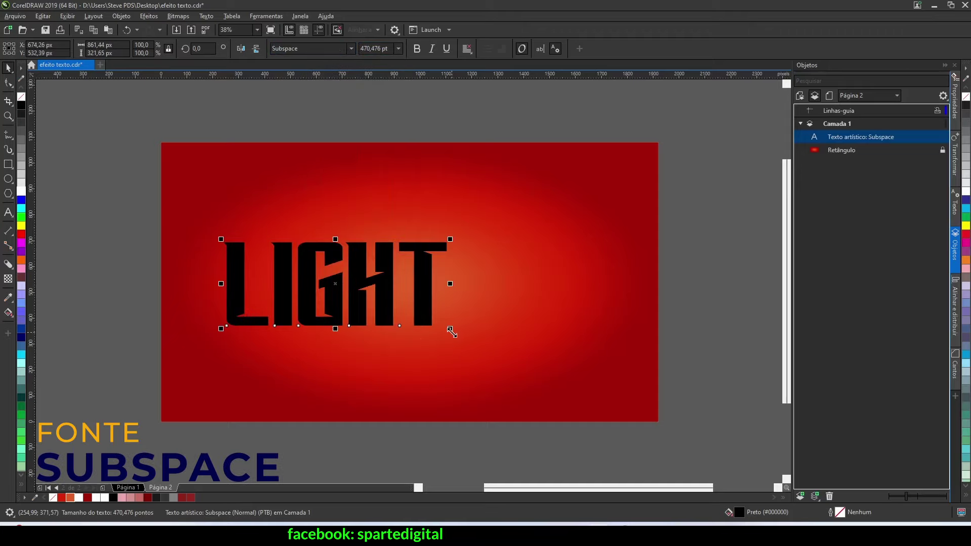
drag(450, 329, 521, 379)
key(p)
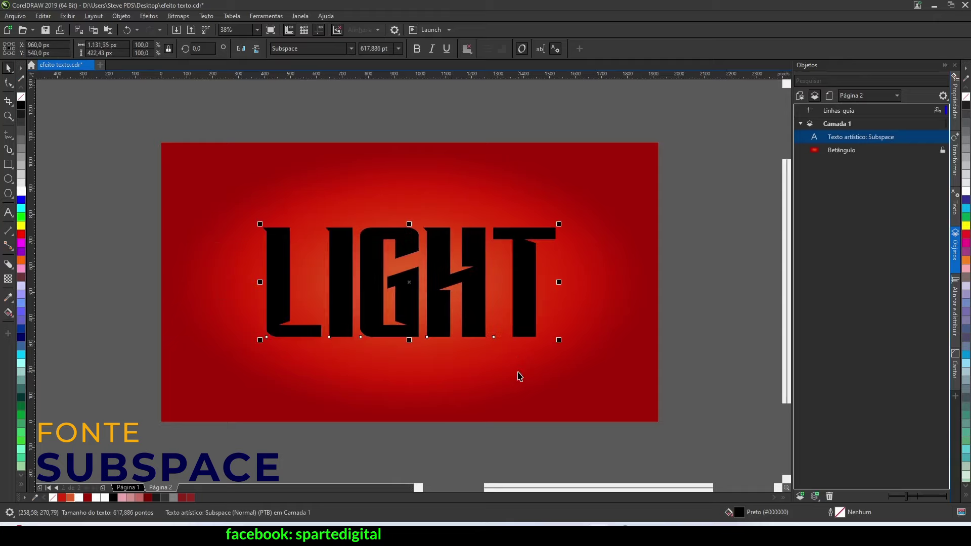
drag(558, 339, 566, 353)
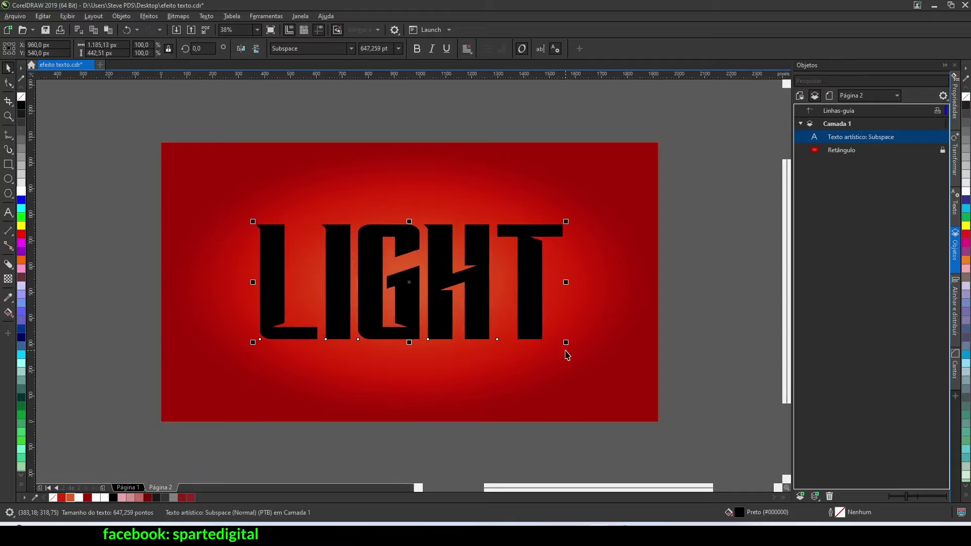
Fill the LIGHT text with white and skew it vertically by about 4° so its right end rises, centred on the page.
click(22, 192)
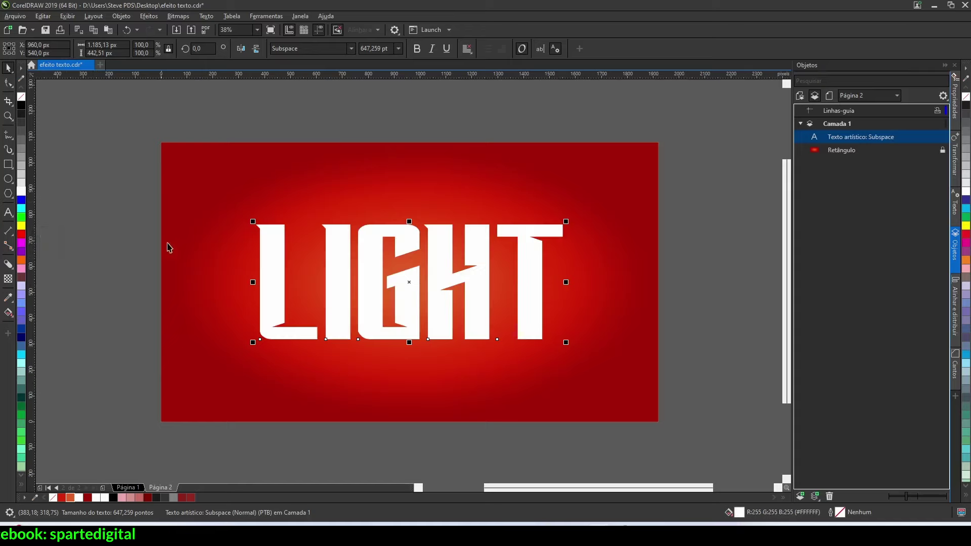
click(528, 290)
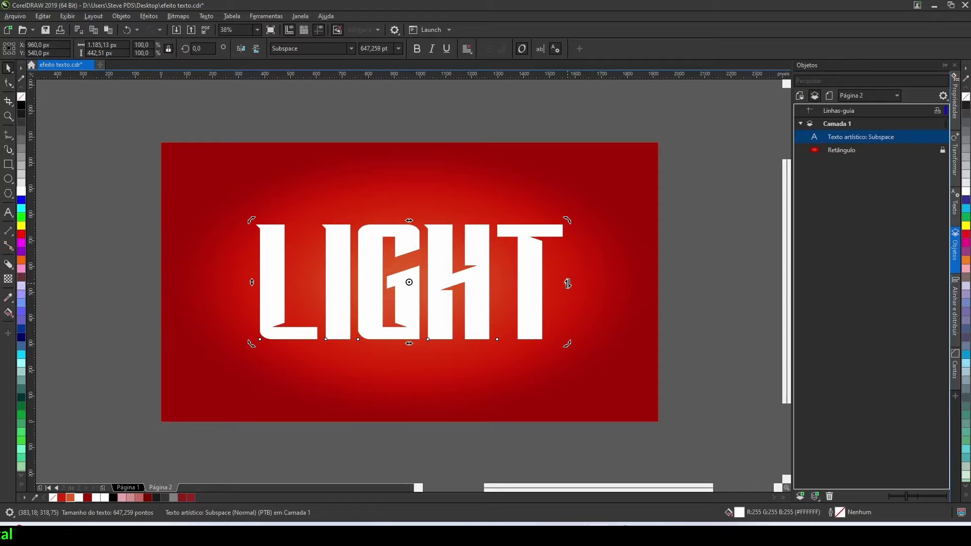
drag(567, 283, 567, 261)
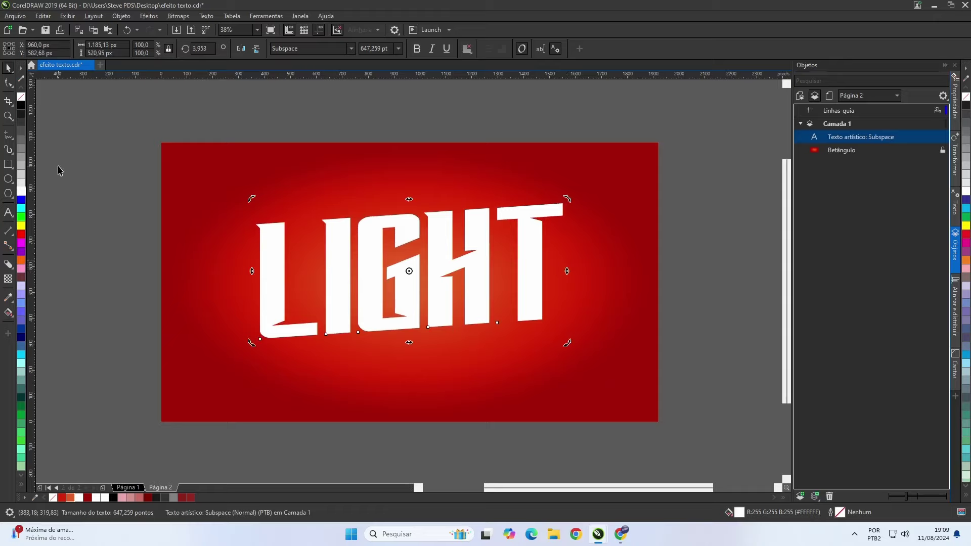
key(p)
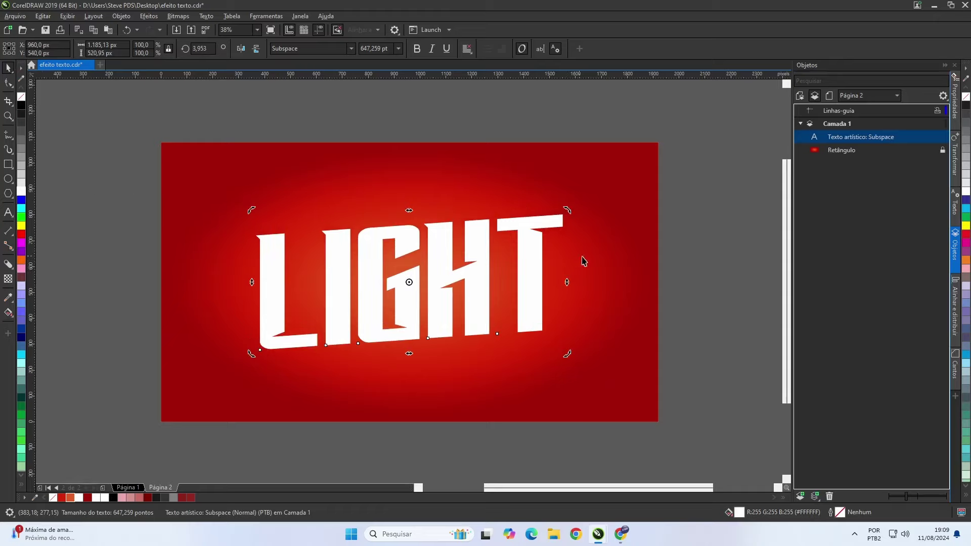
click(710, 248)
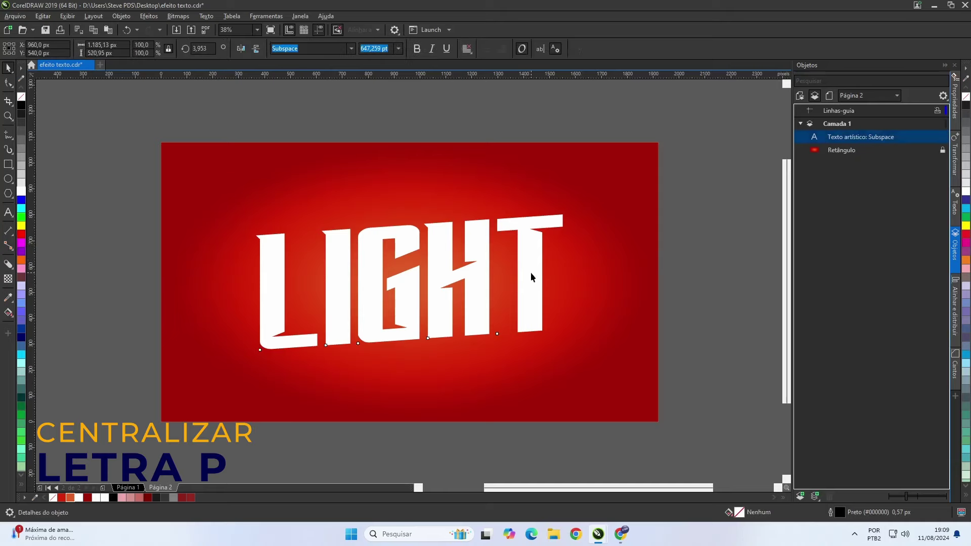
Apply a block shadow to the LIGHT text with a direction of 270° and a depth of 12 px.
click(531, 296)
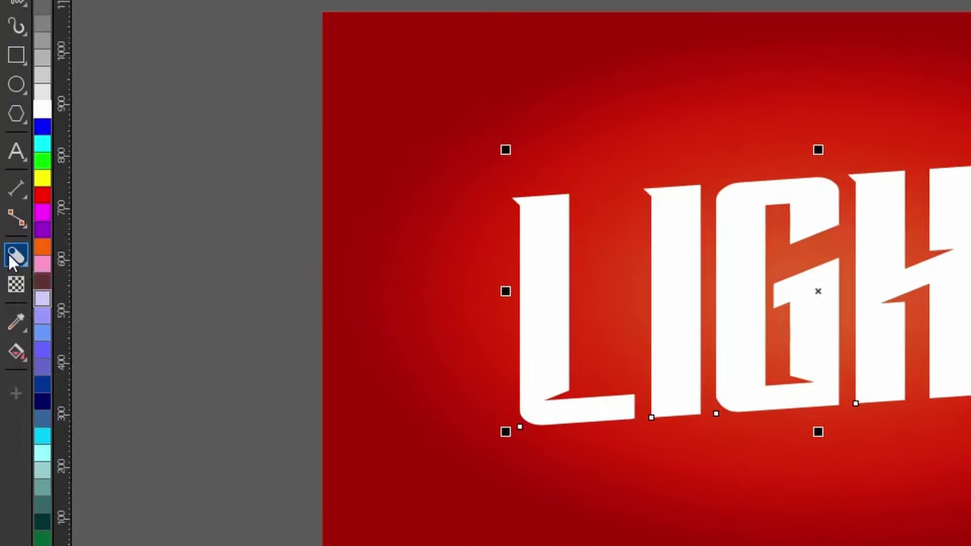
click(11, 259)
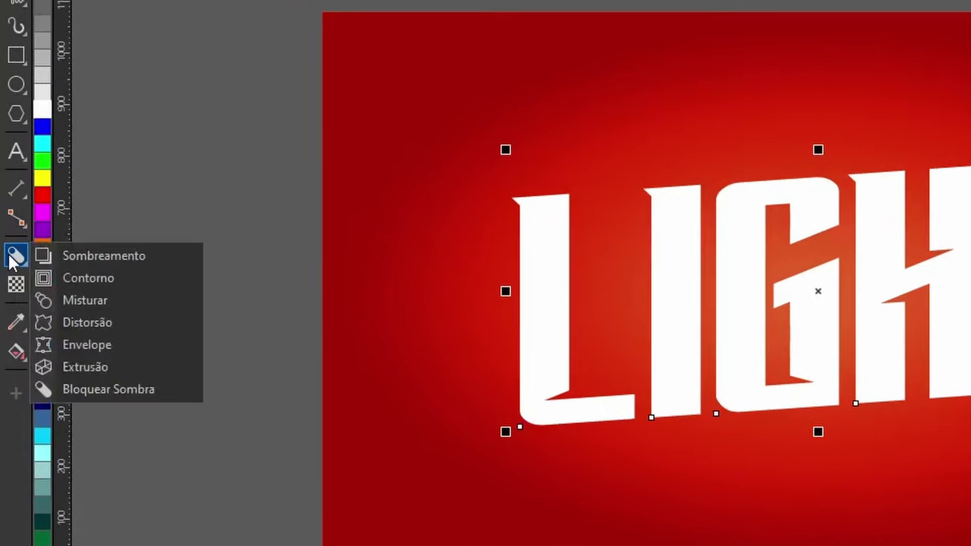
click(113, 389)
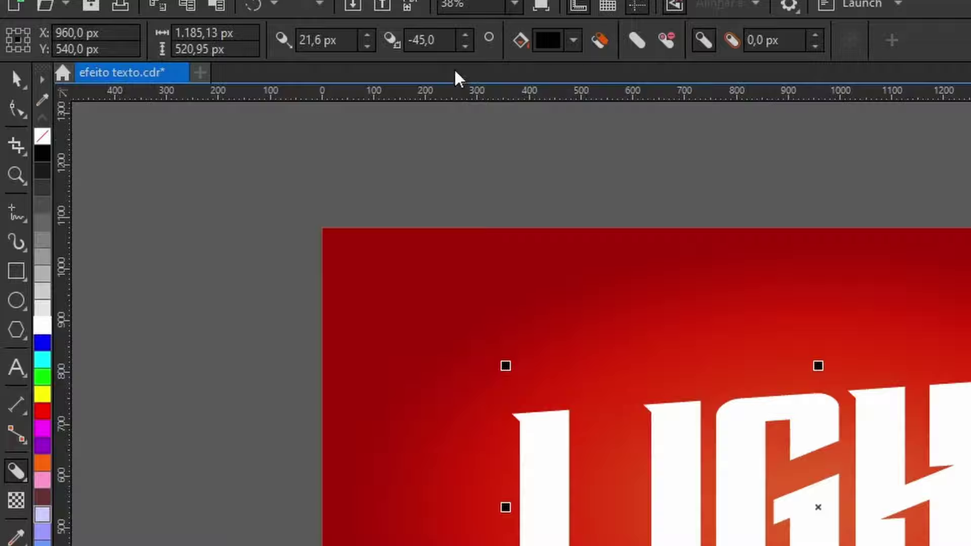
click(440, 45)
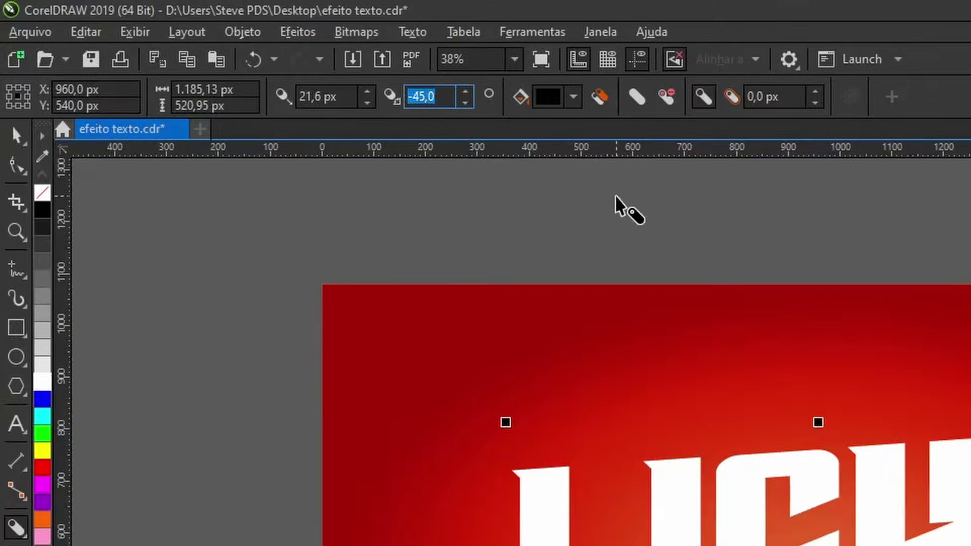
key(Return)
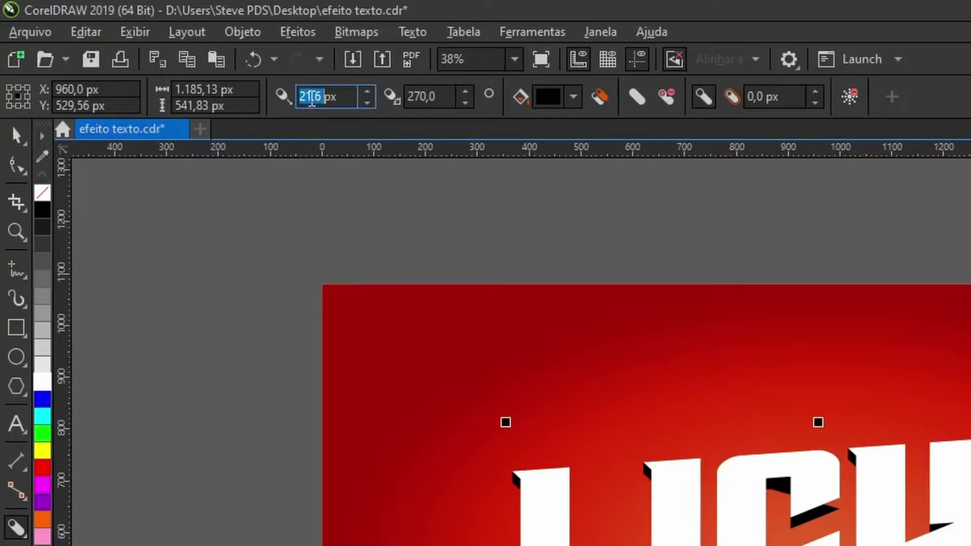
text(12)
key(Return)
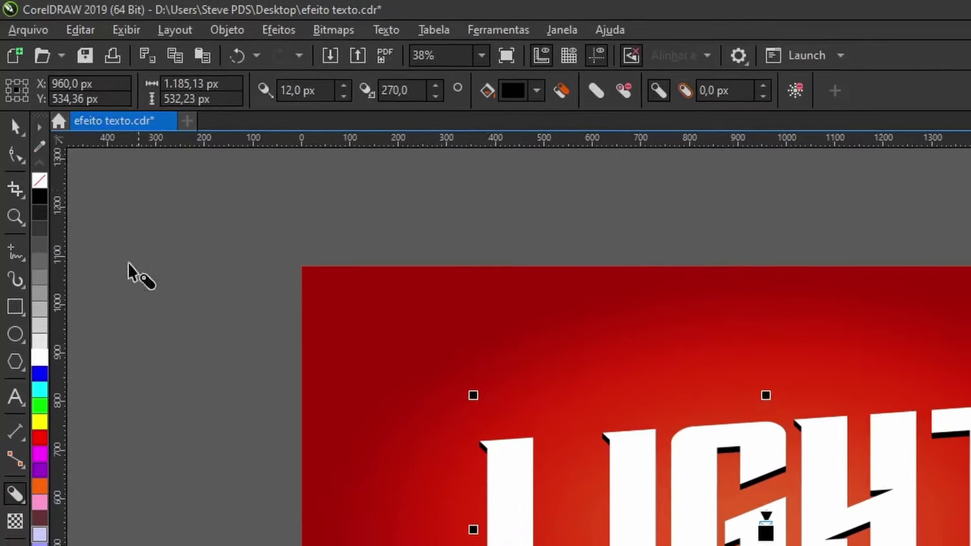
Separate the block shadow from the LIGHT text and fill the resulting shadow curve with pink #EEA6AC.
click(17, 135)
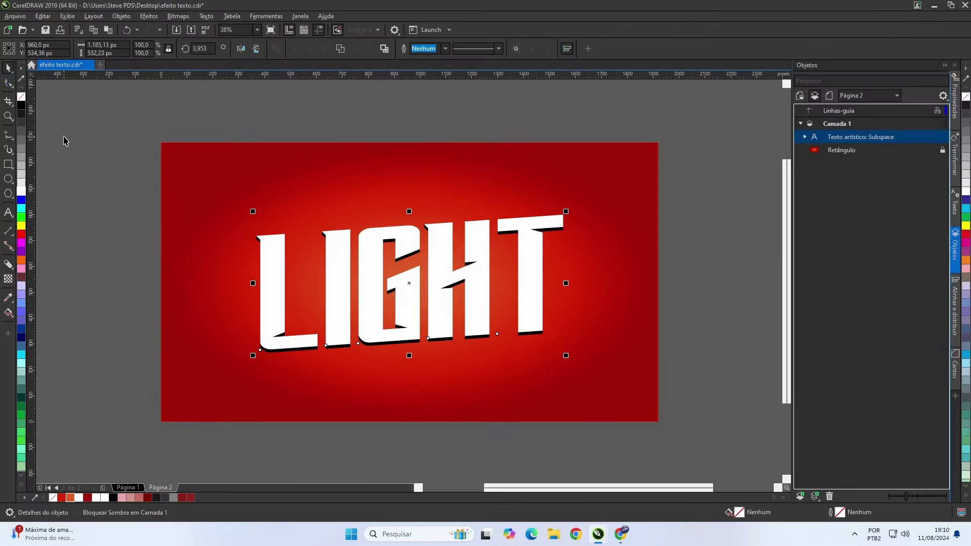
right_click(275, 352)
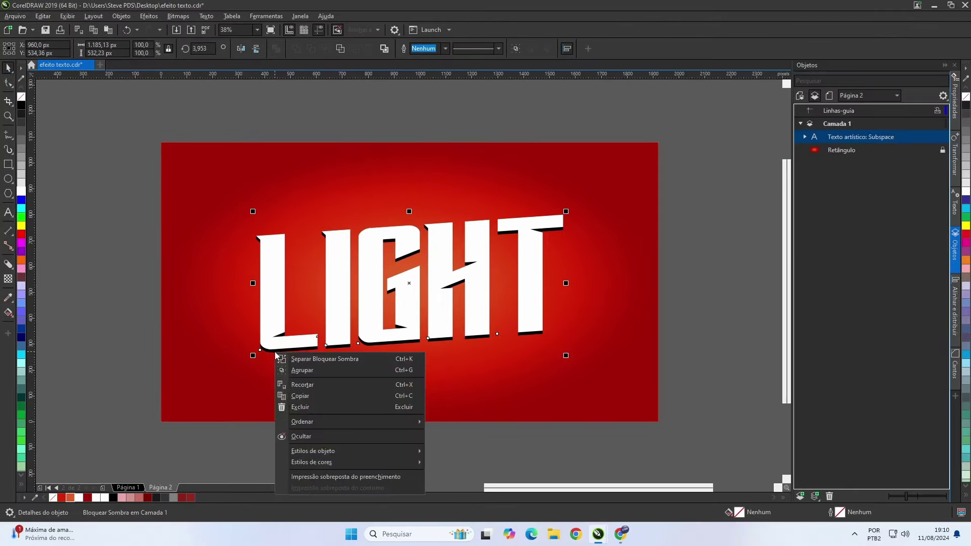
click(305, 361)
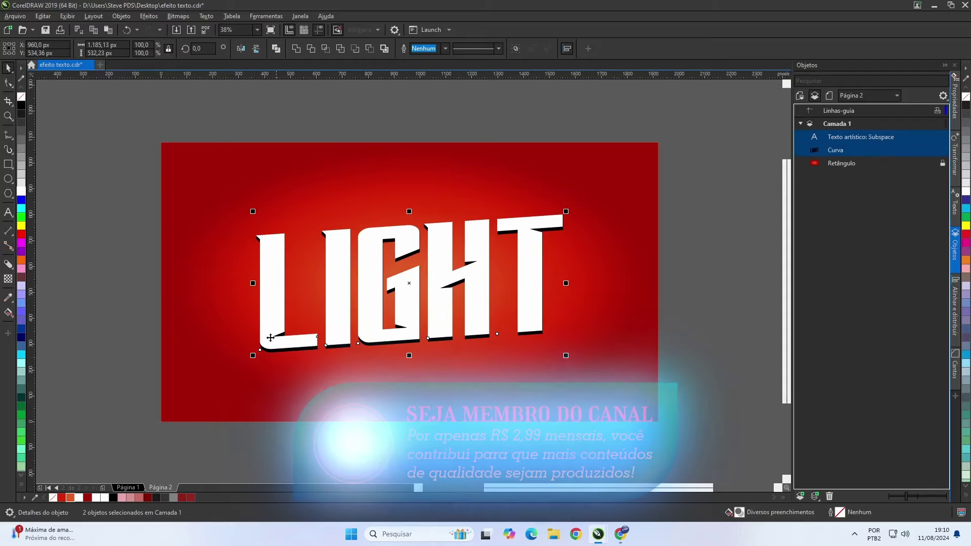
click(146, 250)
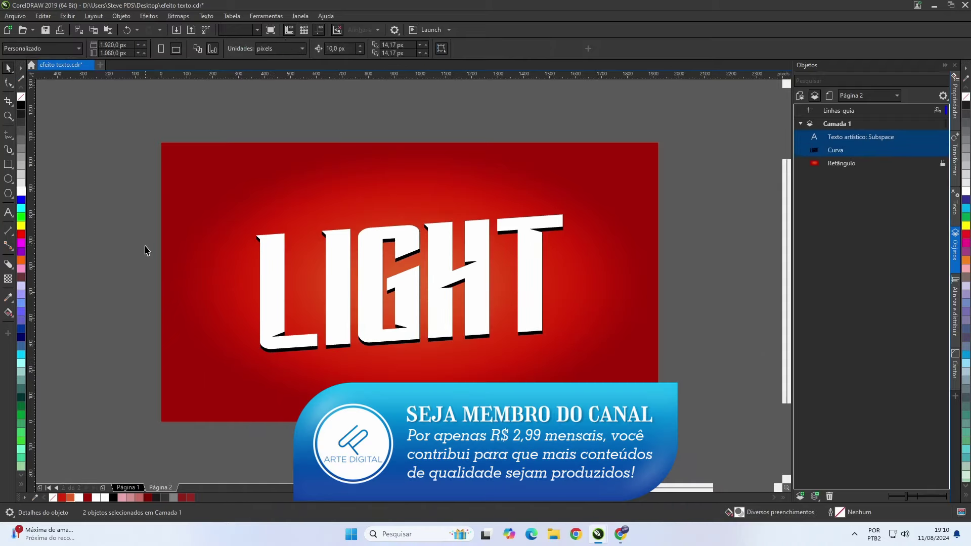
click(271, 353)
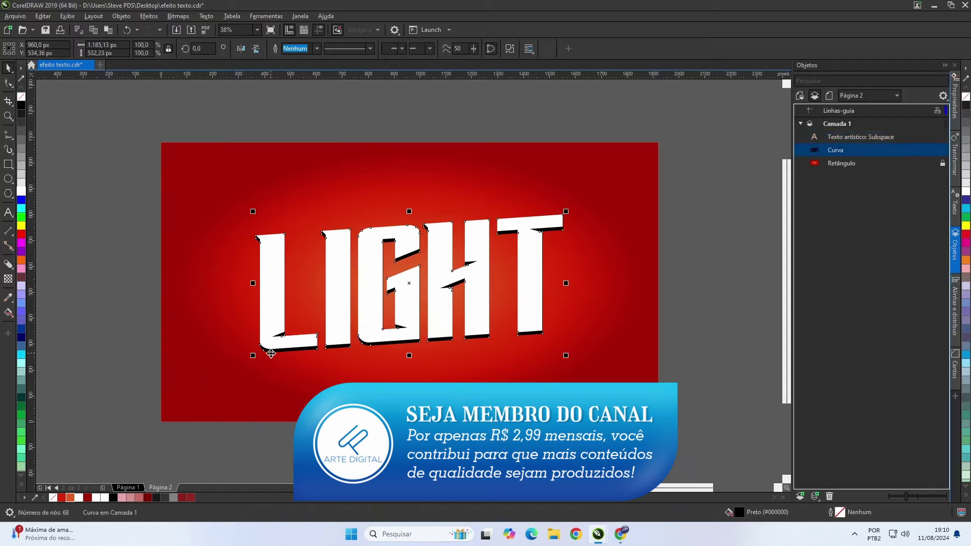
click(123, 498)
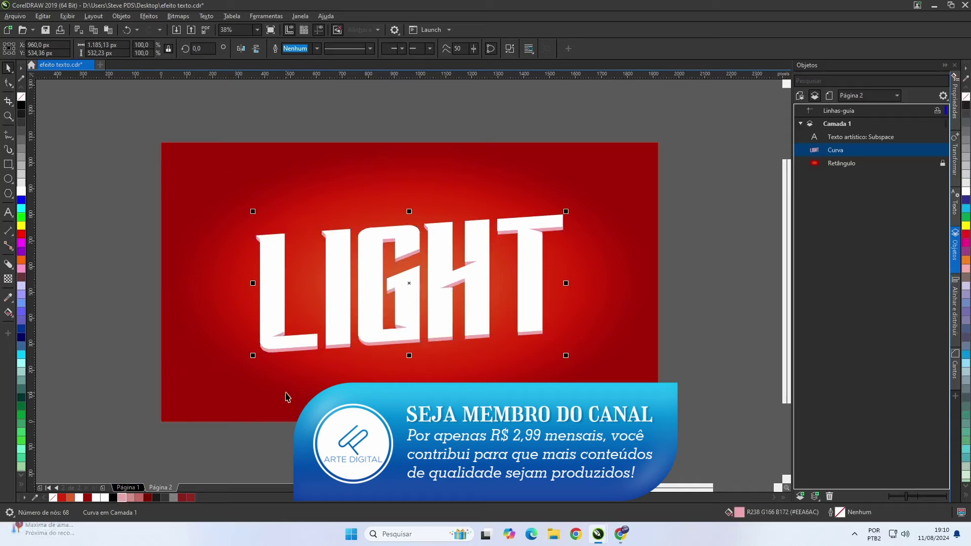
click(131, 225)
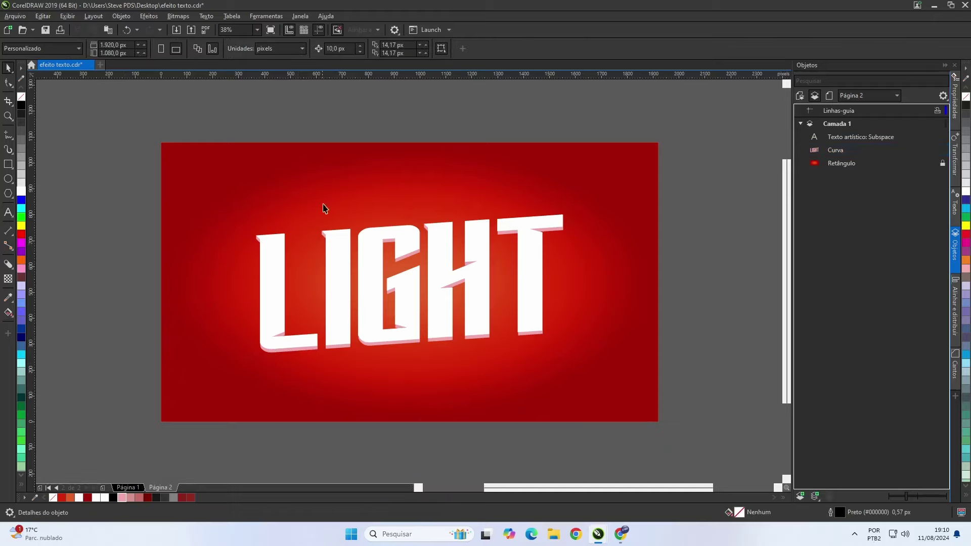
Add a black block shadow to the pink curve at 225° with a depth of 12 px, and simplify it.
click(266, 355)
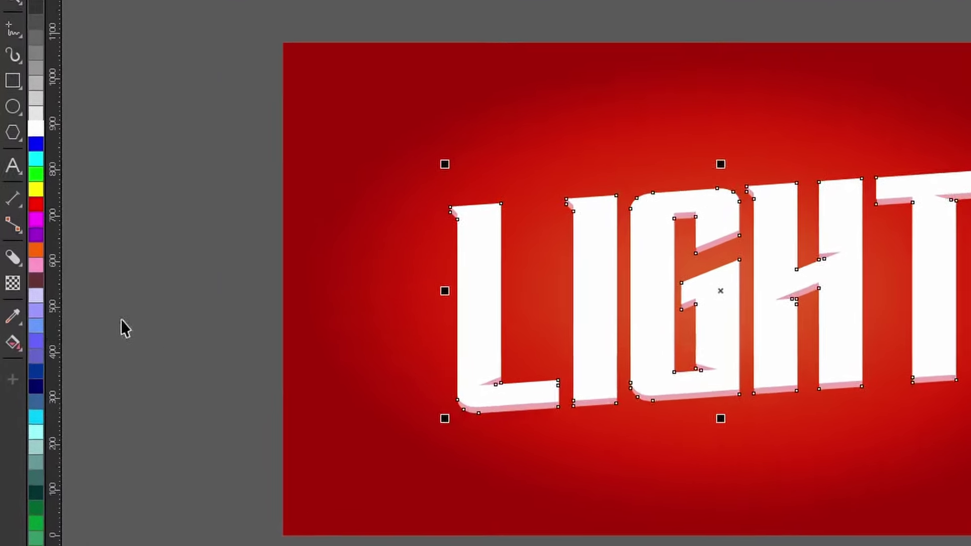
click(13, 255)
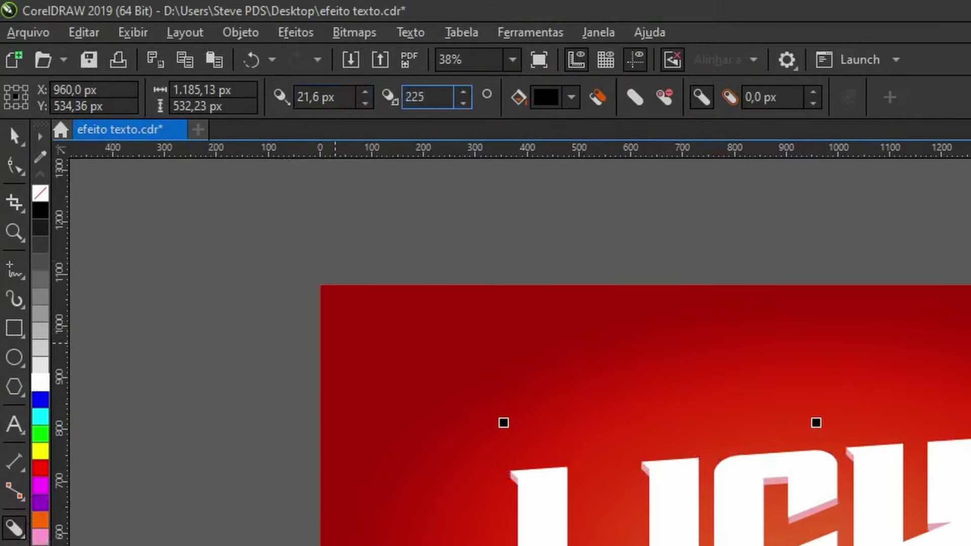
key(Return)
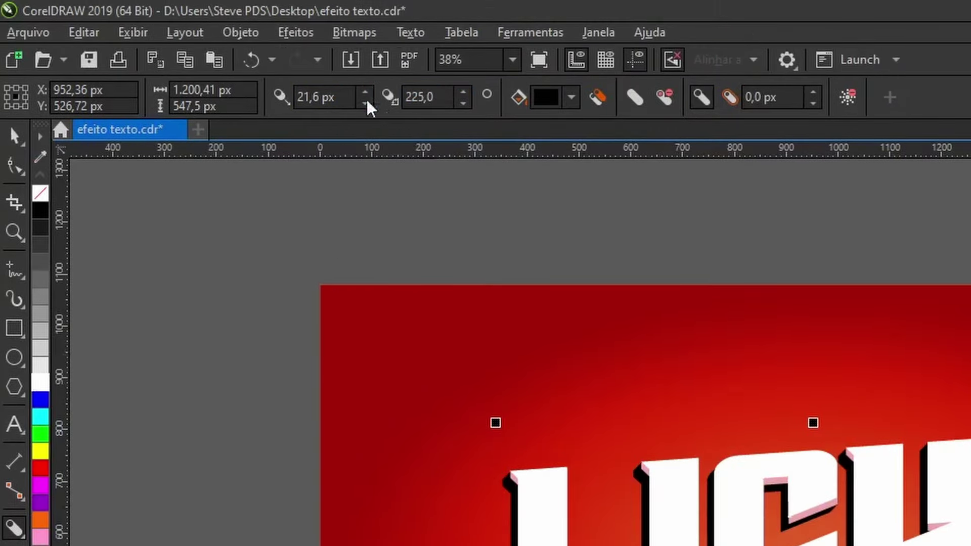
drag(322, 96, 234, 86)
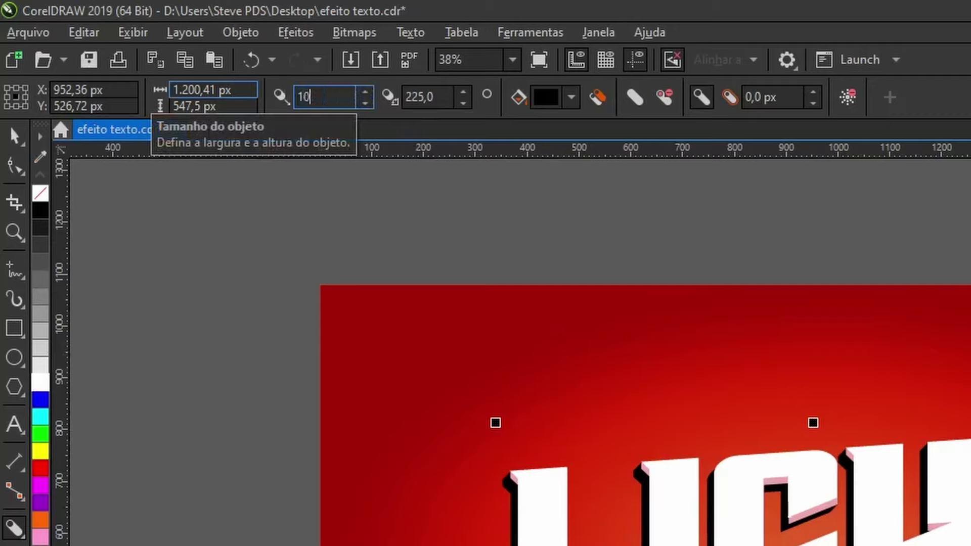
key(Return)
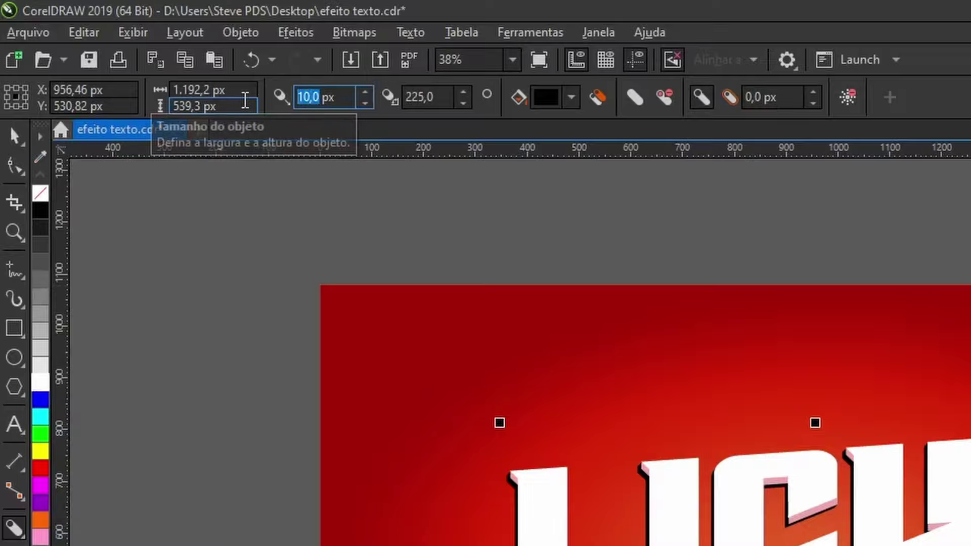
text(12)
key(Return)
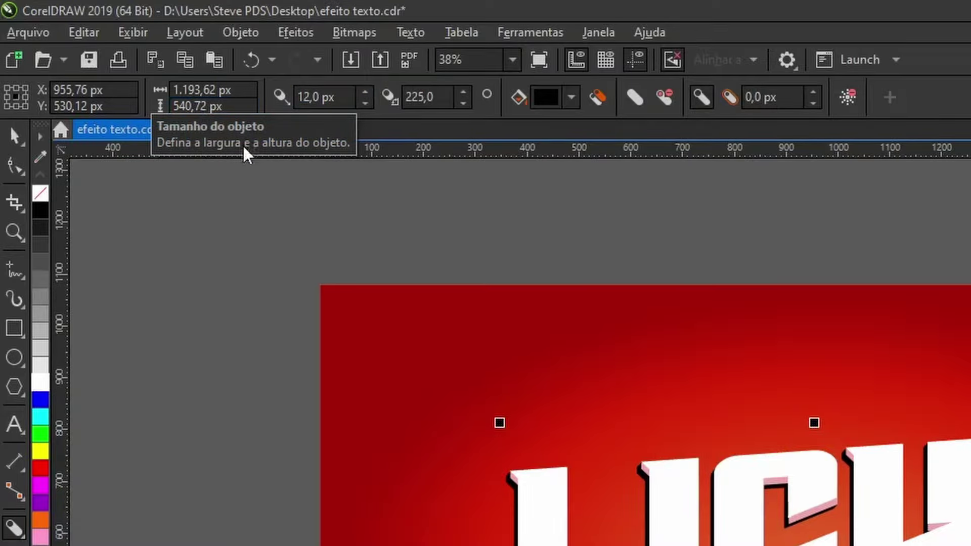
key(space)
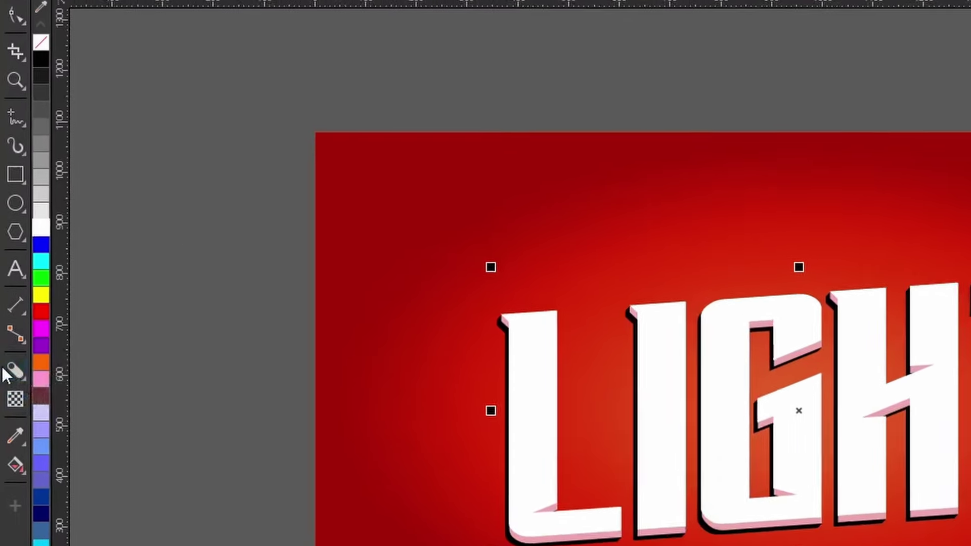
click(7, 421)
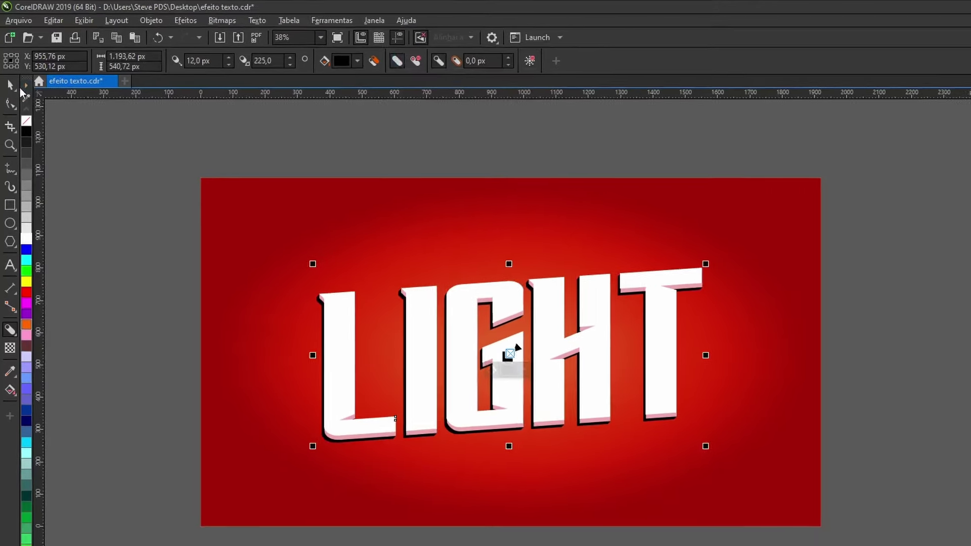
click(241, 526)
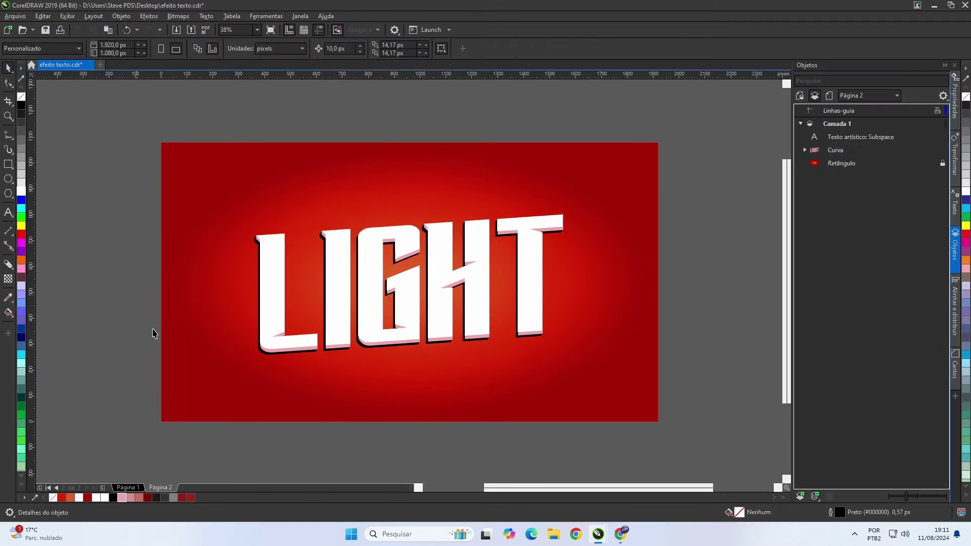
Separate the black block shadow from the pink curve into its own object.
right_click(263, 356)
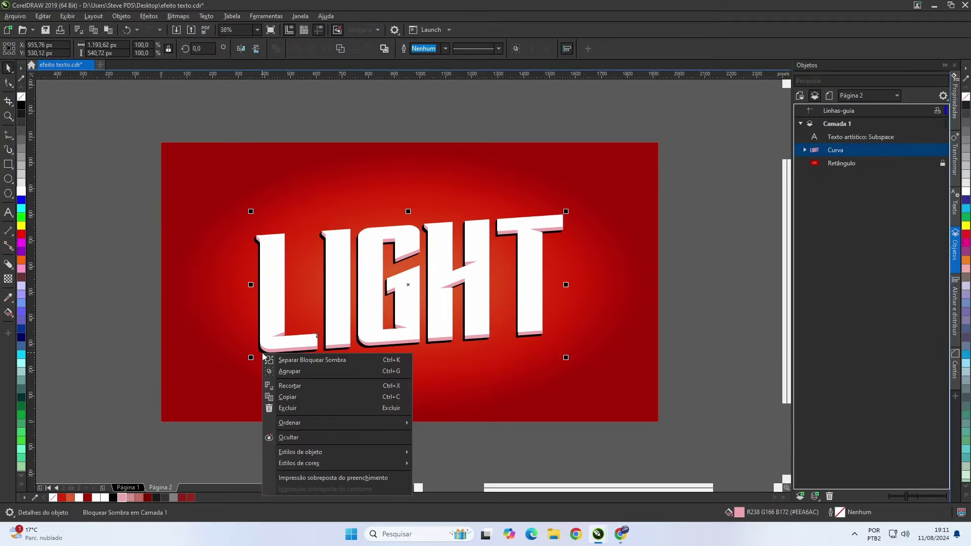
click(293, 360)
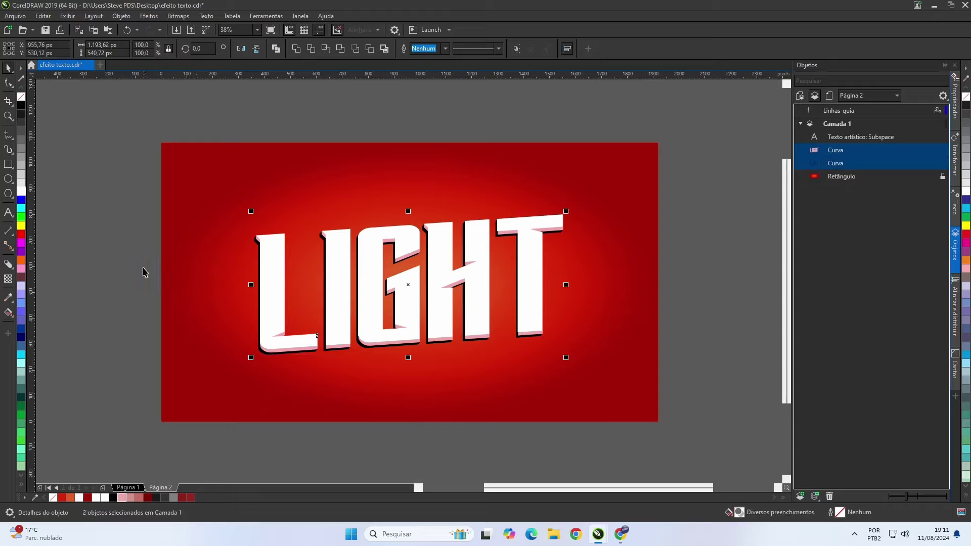
click(154, 231)
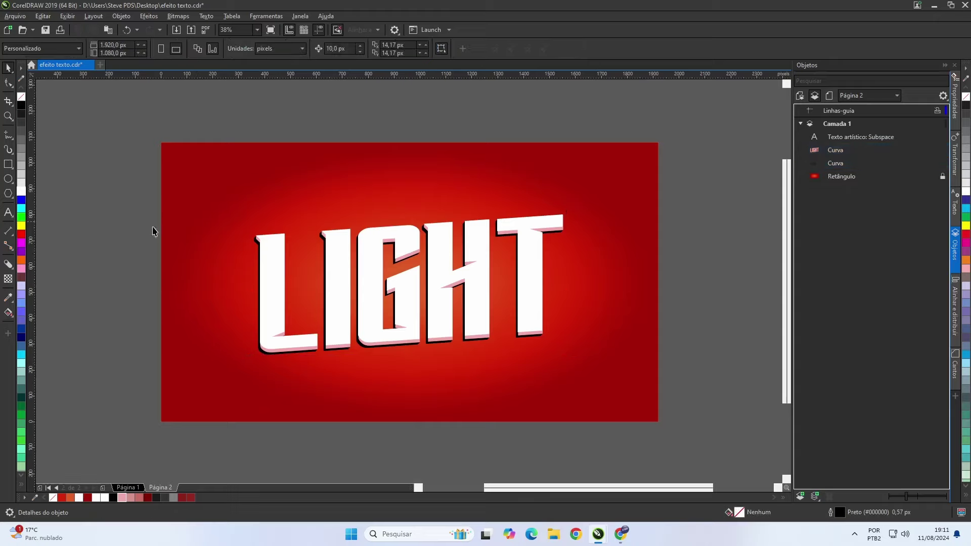
Apply a Gaussian blur with a 5-pixel radius to the separated black shadow curve.
click(271, 354)
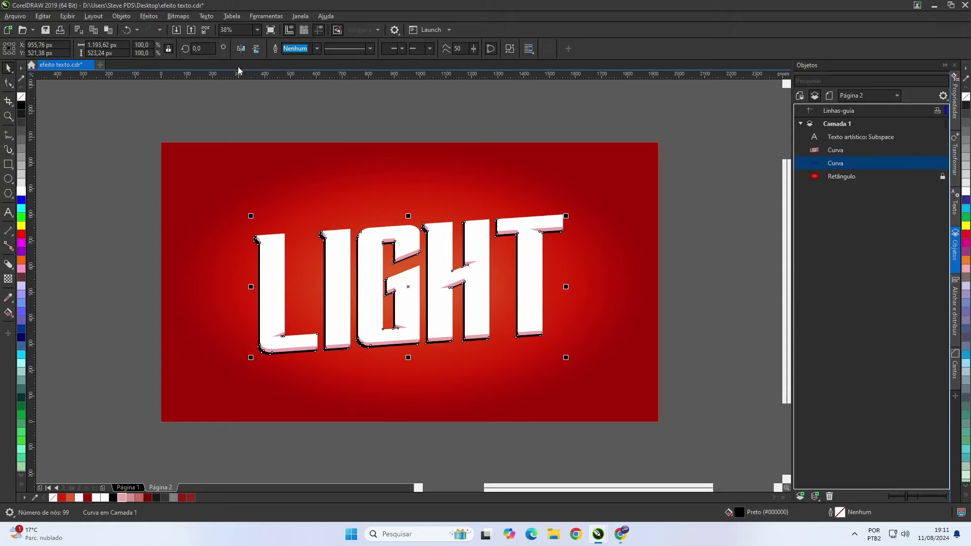
click(167, 15)
mouse_move(155, 18)
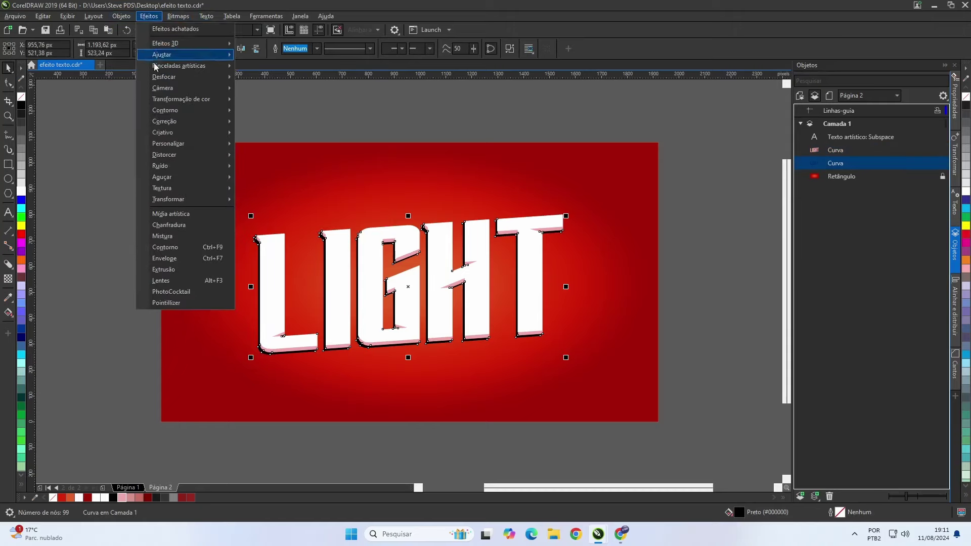
mouse_move(157, 79)
click(270, 88)
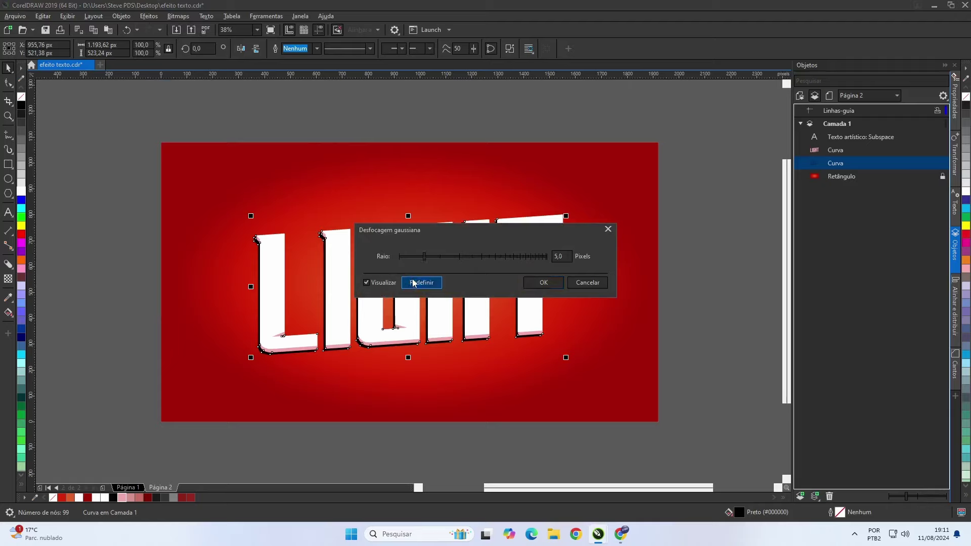
click(545, 282)
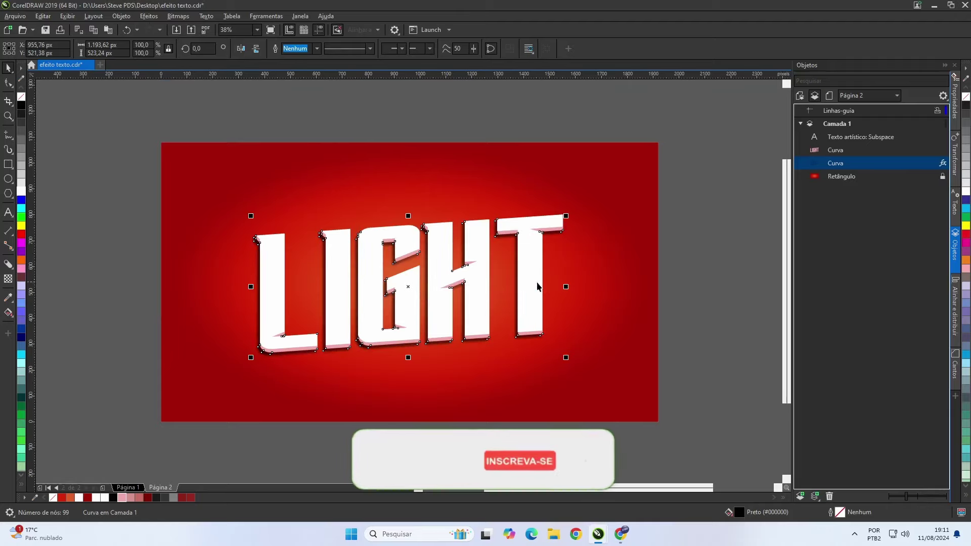
Apply uniform transparency to the blurred black shadow and nudge it 5 px up and 5 px to the right.
click(8, 278)
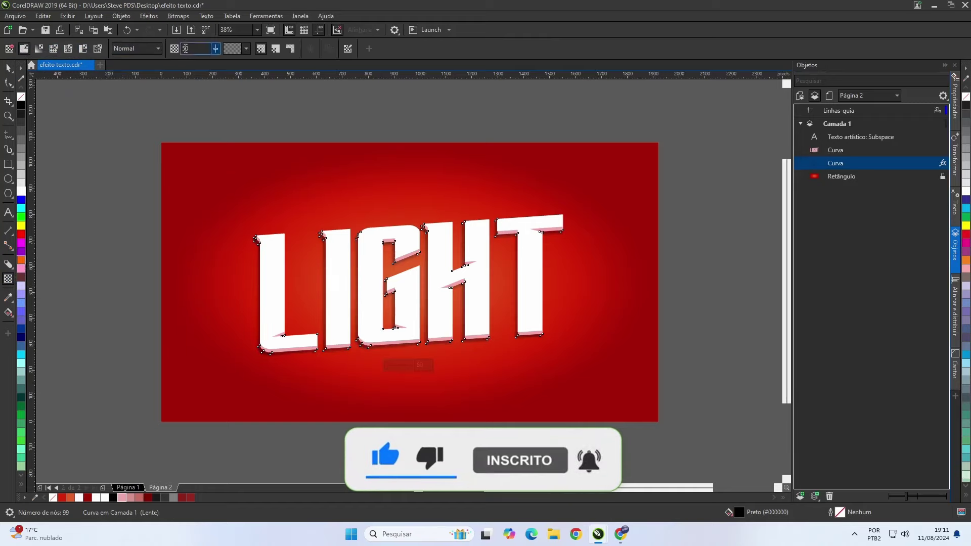
click(7, 67)
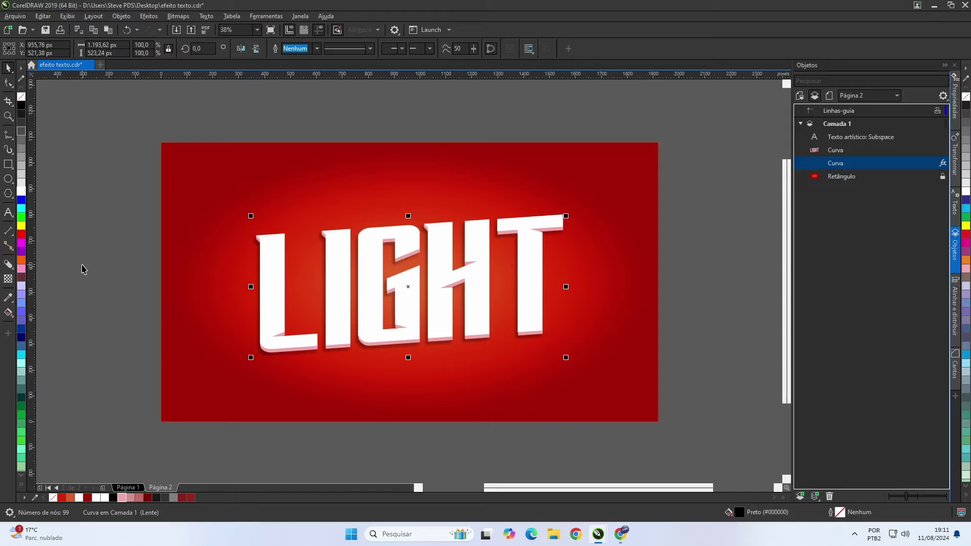
key(Up)
key(Right)
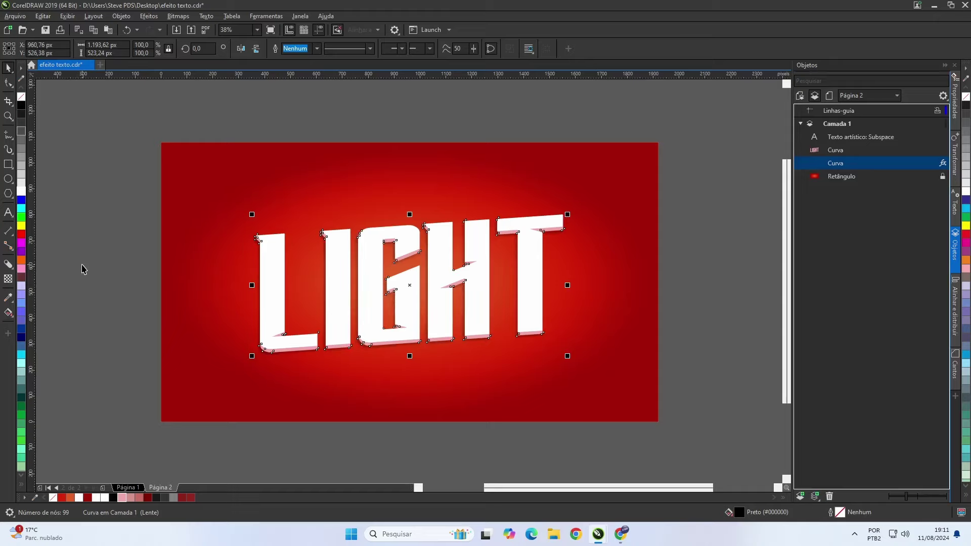
click(116, 315)
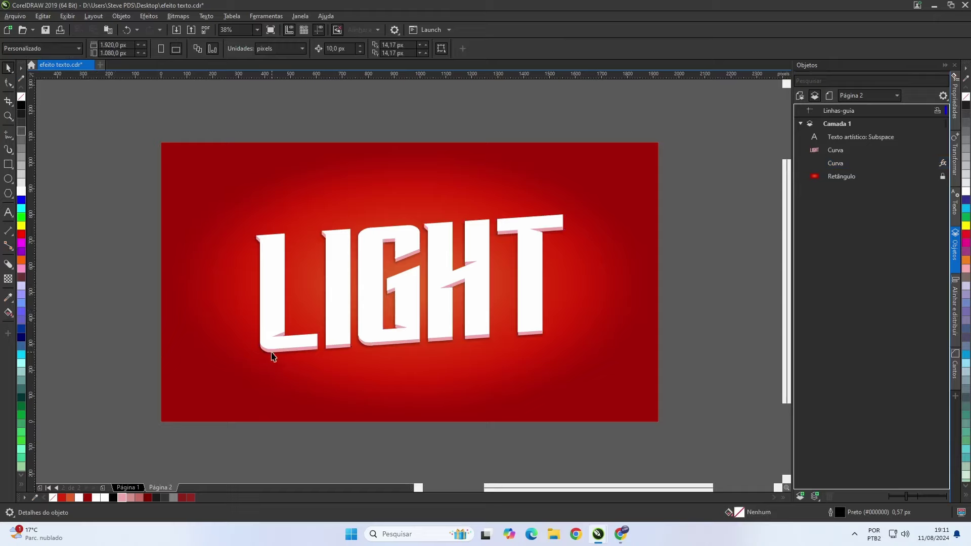
Add a one-step outside contour with a 26 px offset to the pink curve.
click(272, 353)
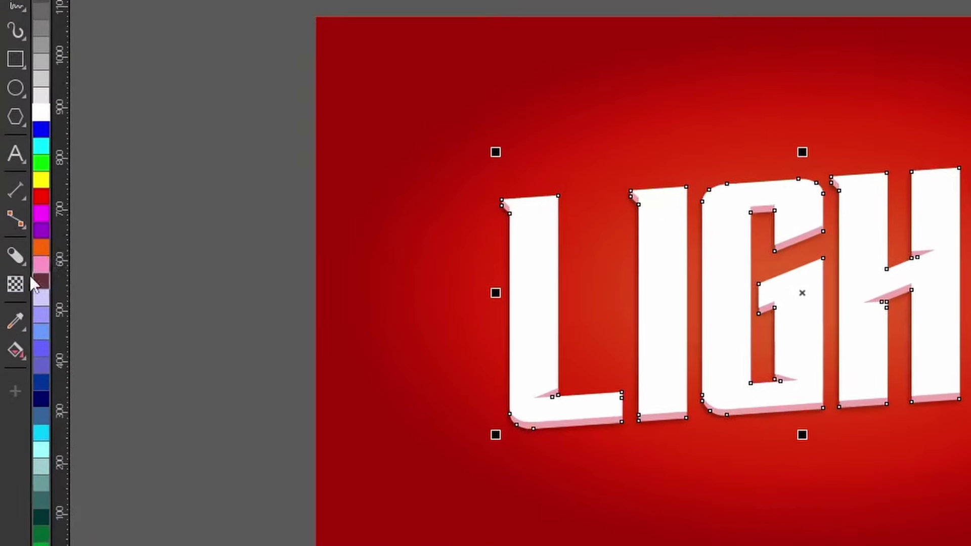
click(11, 265)
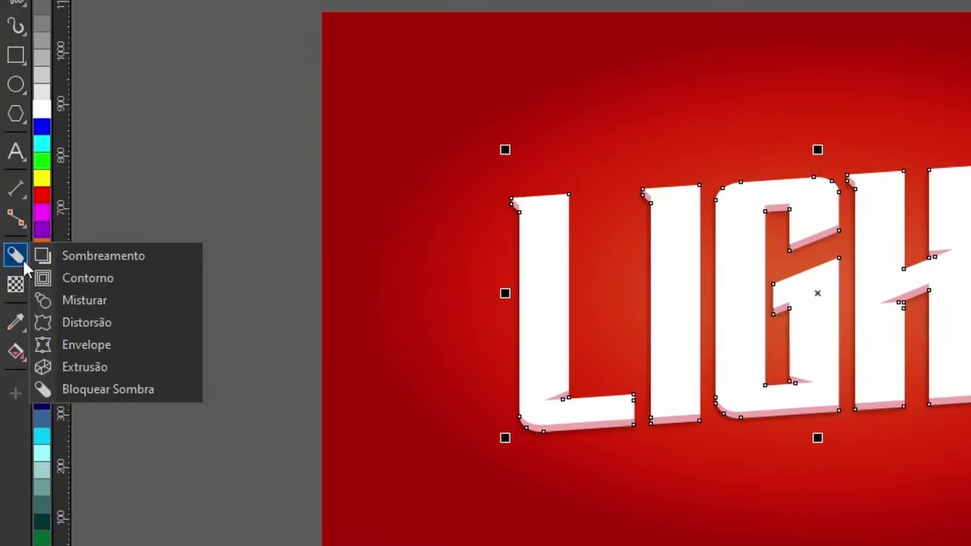
click(73, 271)
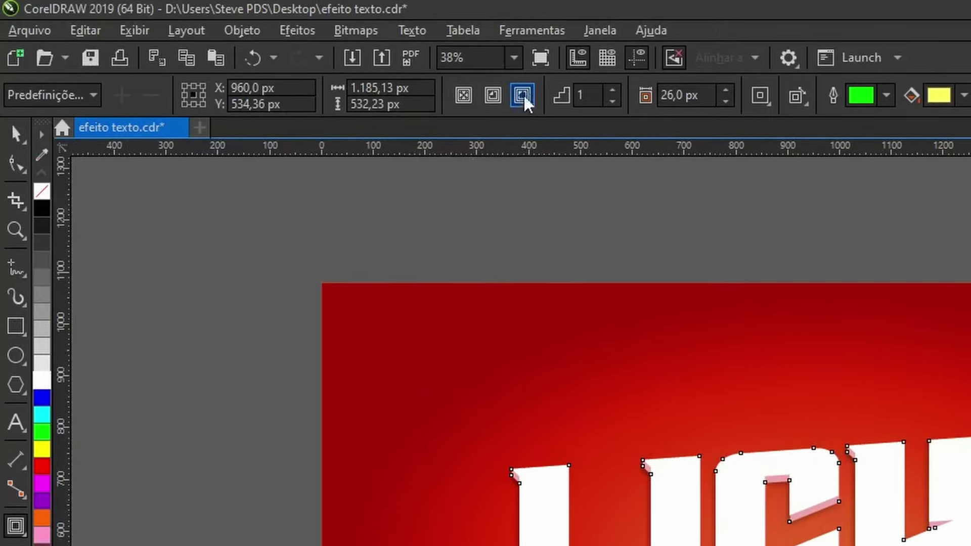
click(667, 95)
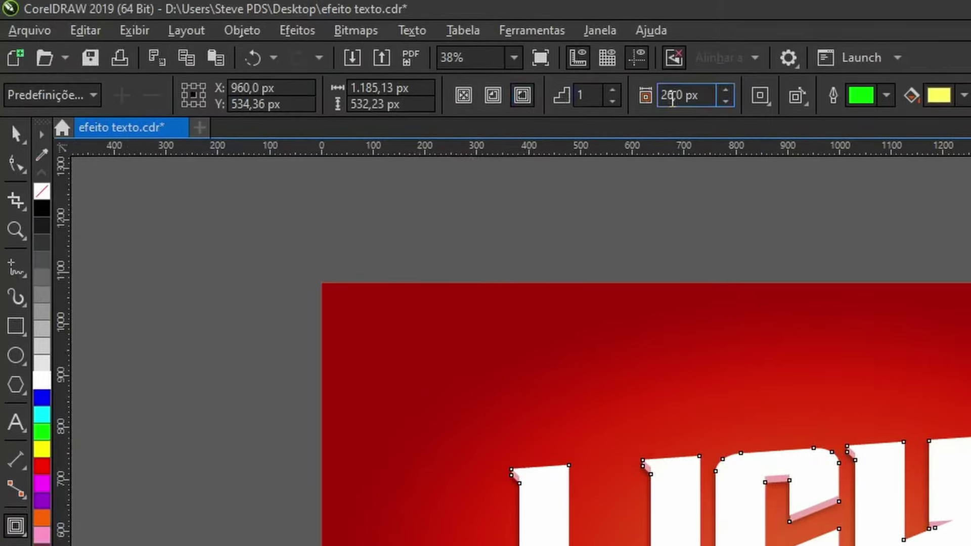
click(523, 95)
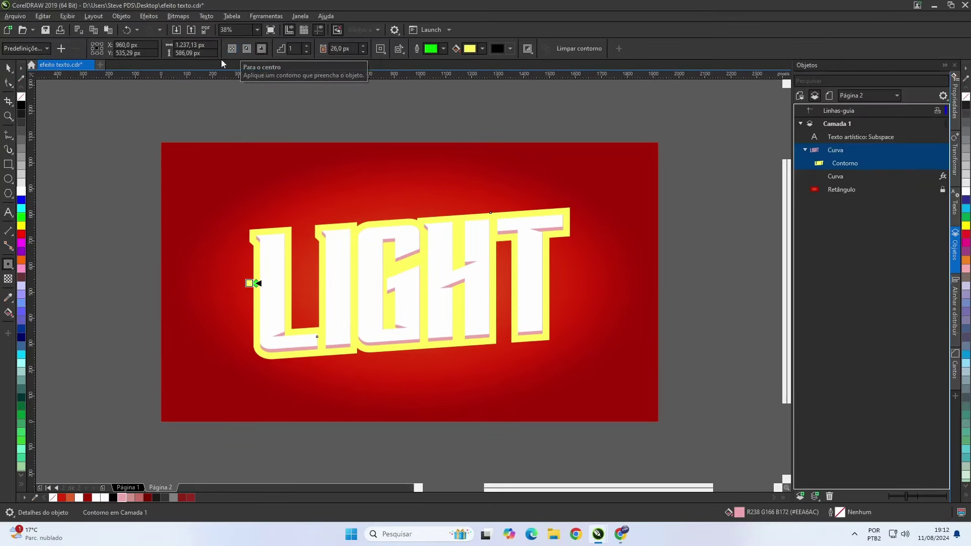
Separate the yellow contour from the pink curve and send it back one level, behind the blurred black shadow.
click(8, 67)
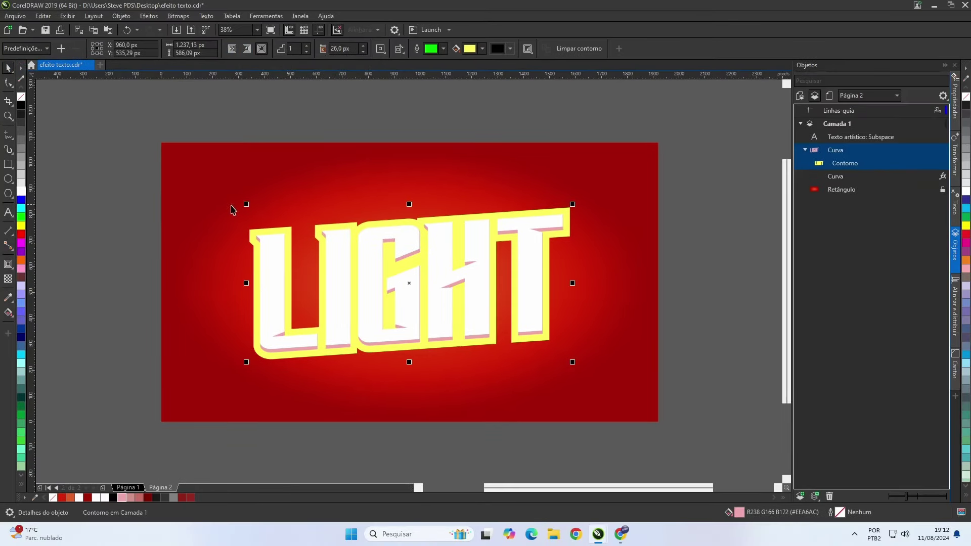
right_click(282, 229)
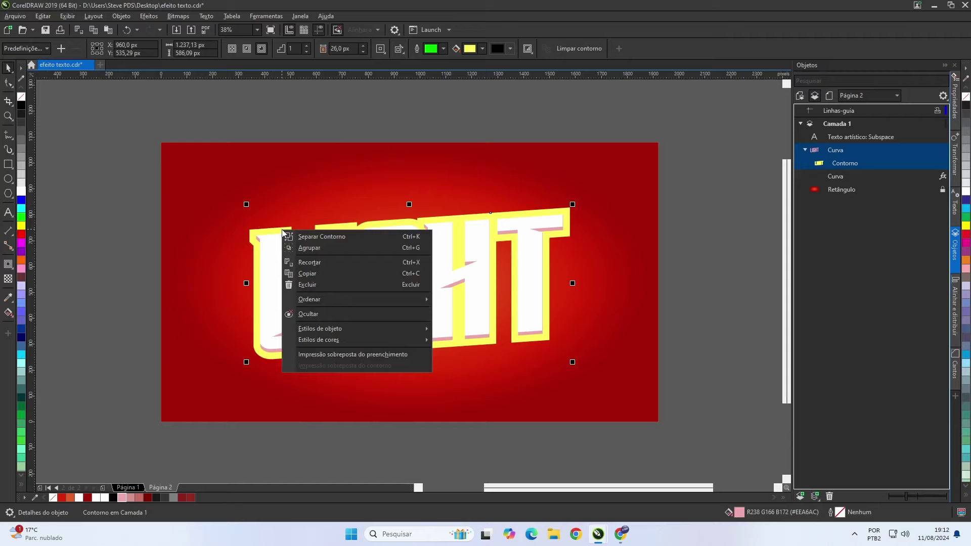
click(313, 237)
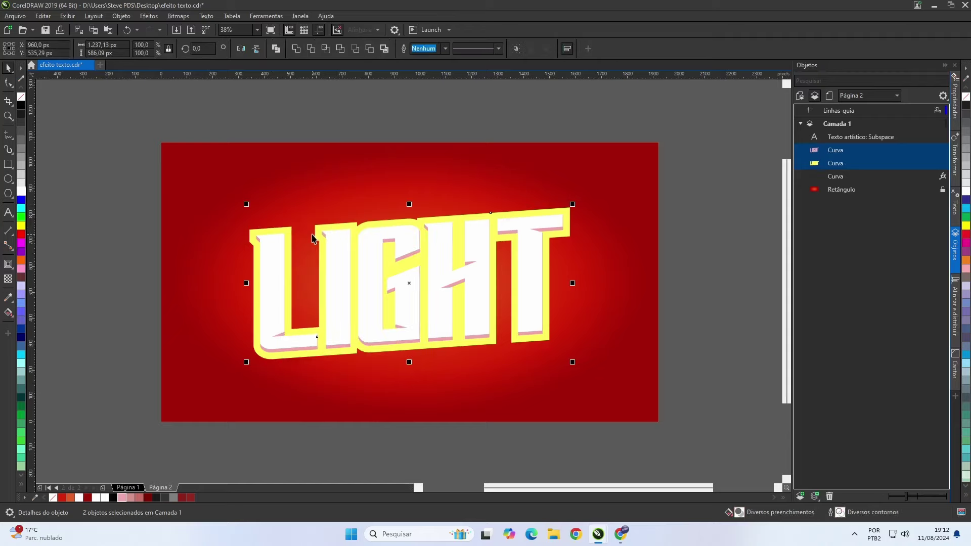
click(152, 226)
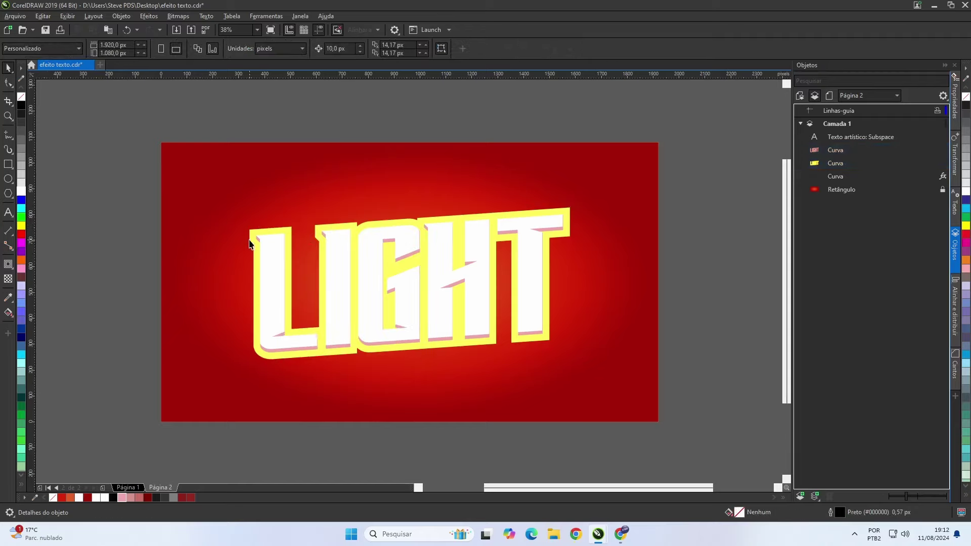
click(249, 242)
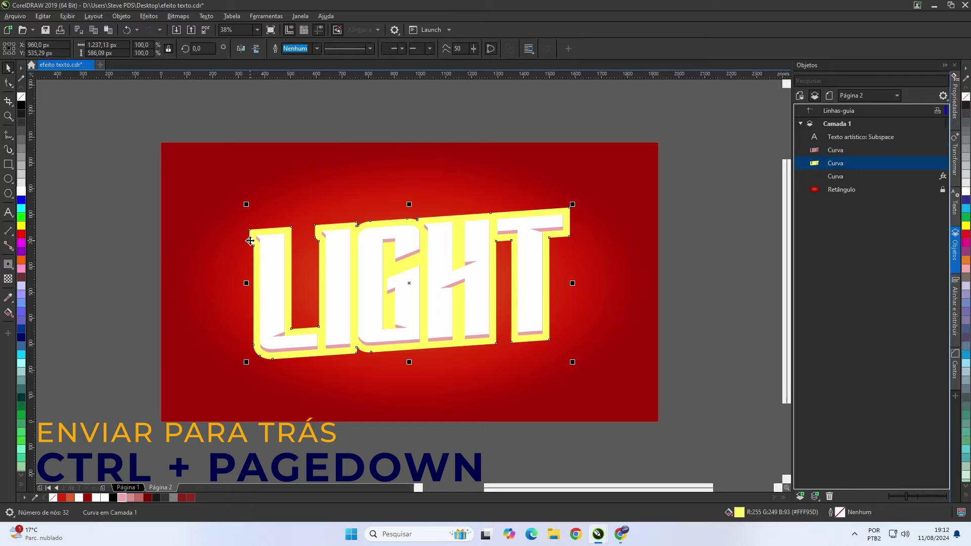
key(ctrl+Page_Down)
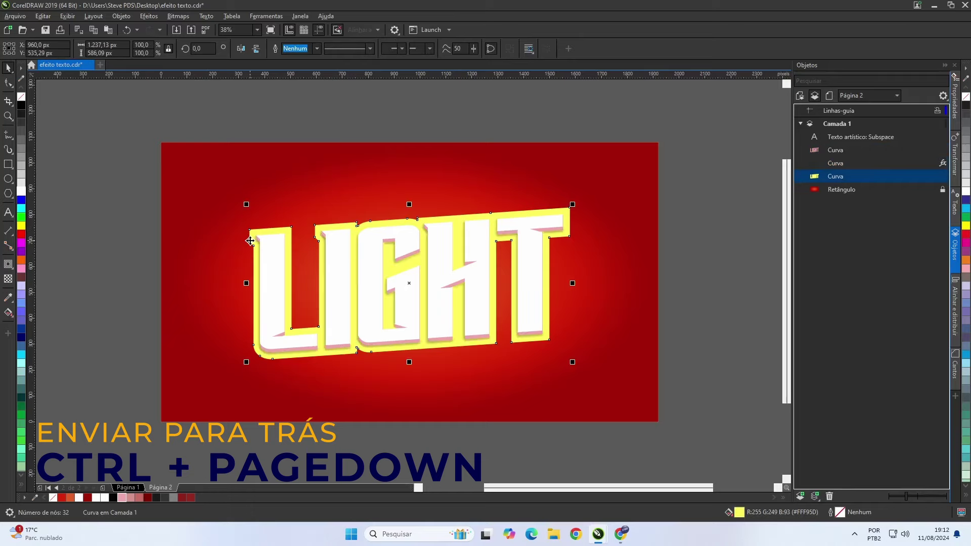
Fill the yellow contour curve with a linear gradient from dark red to bright red.
click(9, 312)
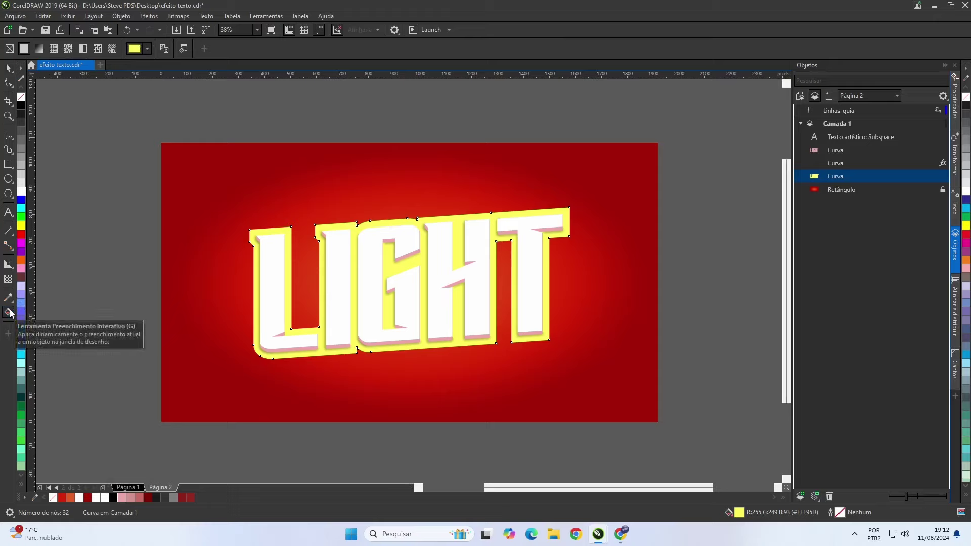
click(44, 48)
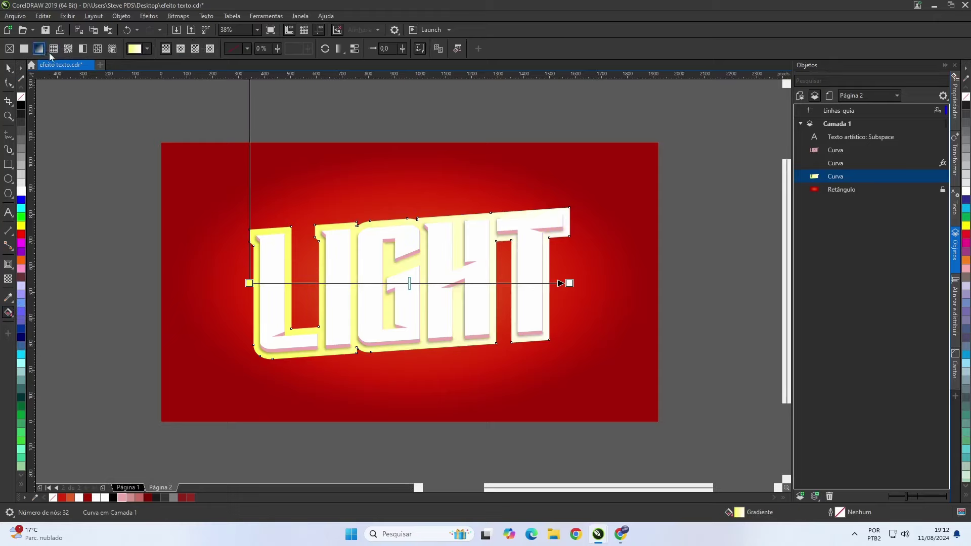
click(248, 283)
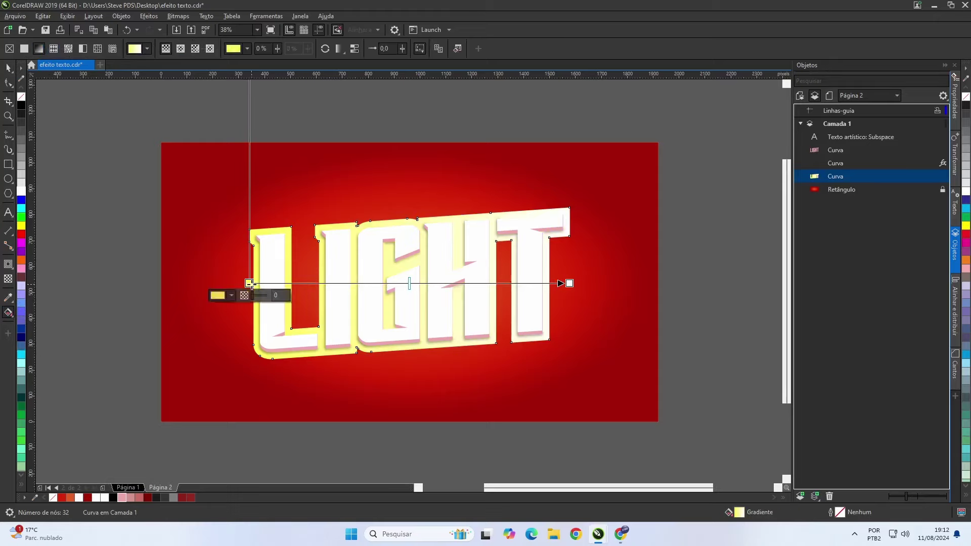
click(88, 497)
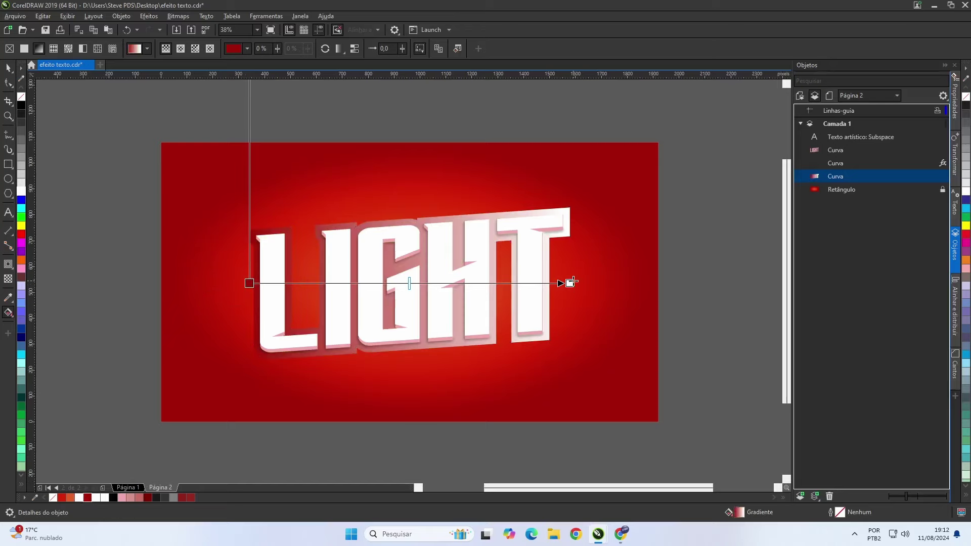
click(569, 284)
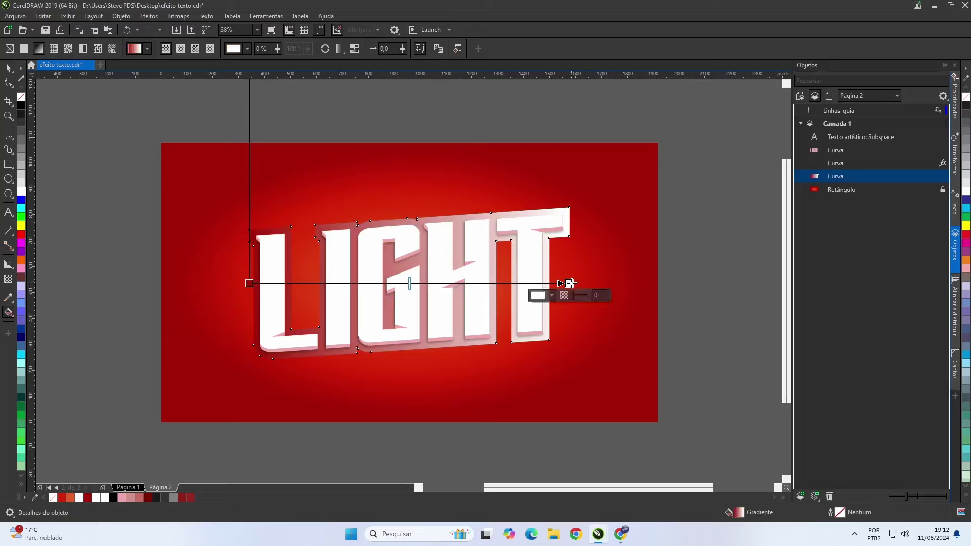
click(63, 496)
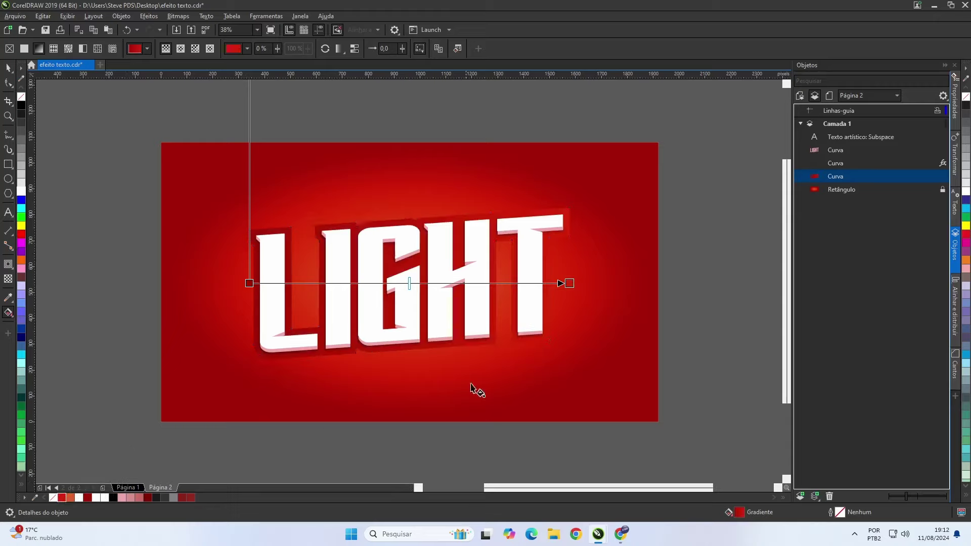
Shorten the contour's gradient to about half the text width along the slant, and set it to repeat and mirror.
drag(571, 285, 384, 273)
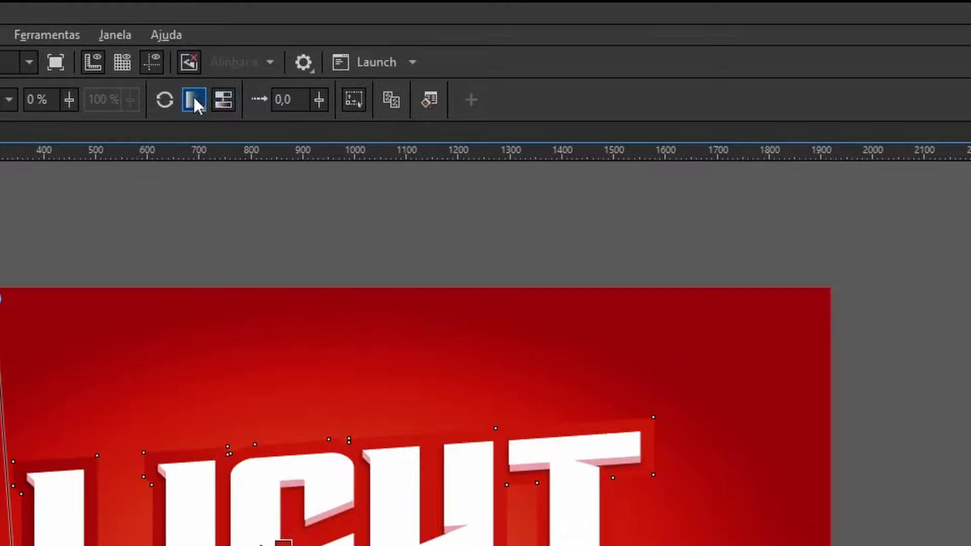
click(192, 98)
click(197, 151)
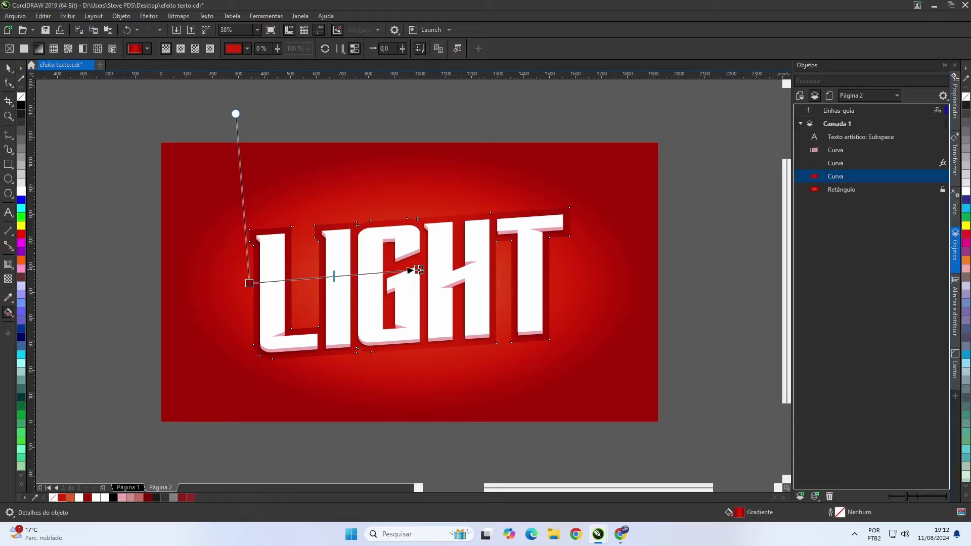
click(418, 270)
click(8, 67)
click(84, 173)
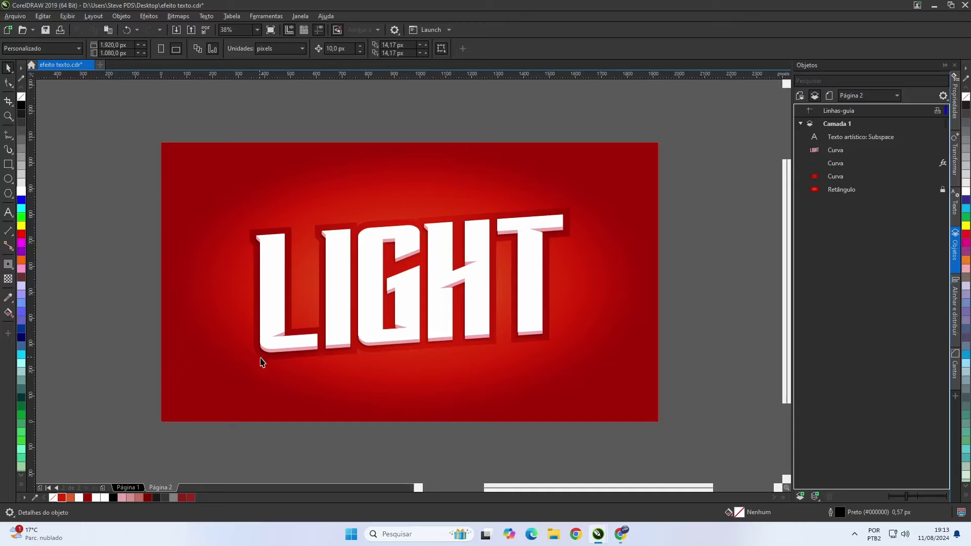
Add a black block shadow at 225° to the red gradient contour curve.
click(261, 361)
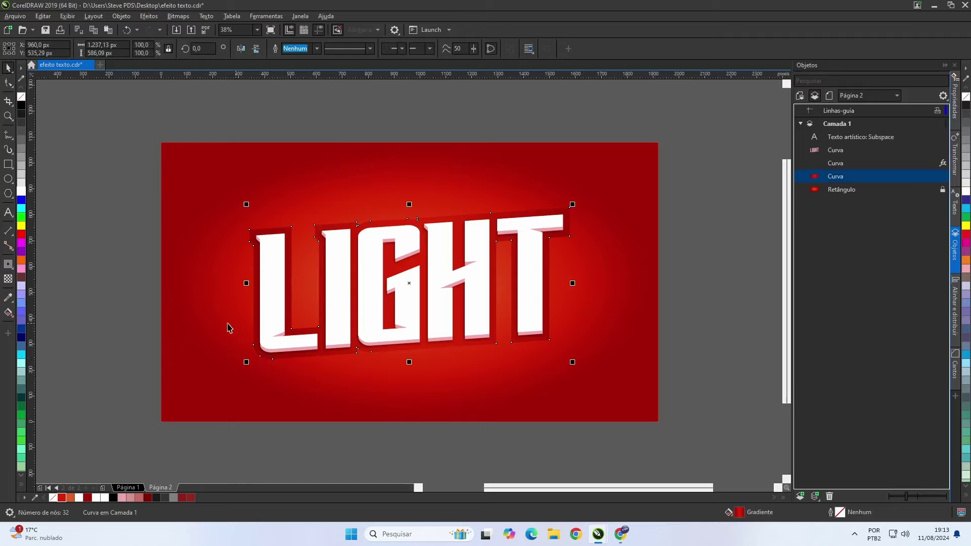
click(11, 268)
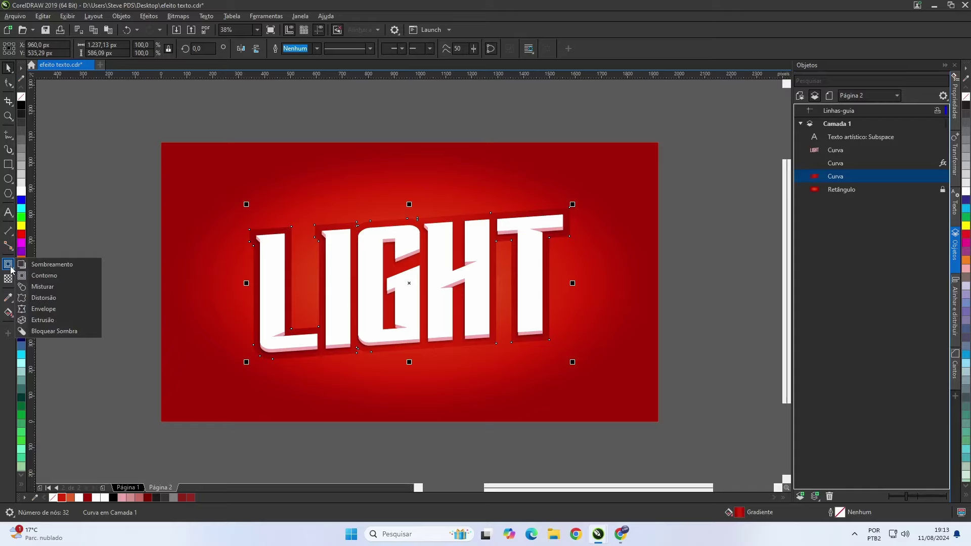
click(33, 332)
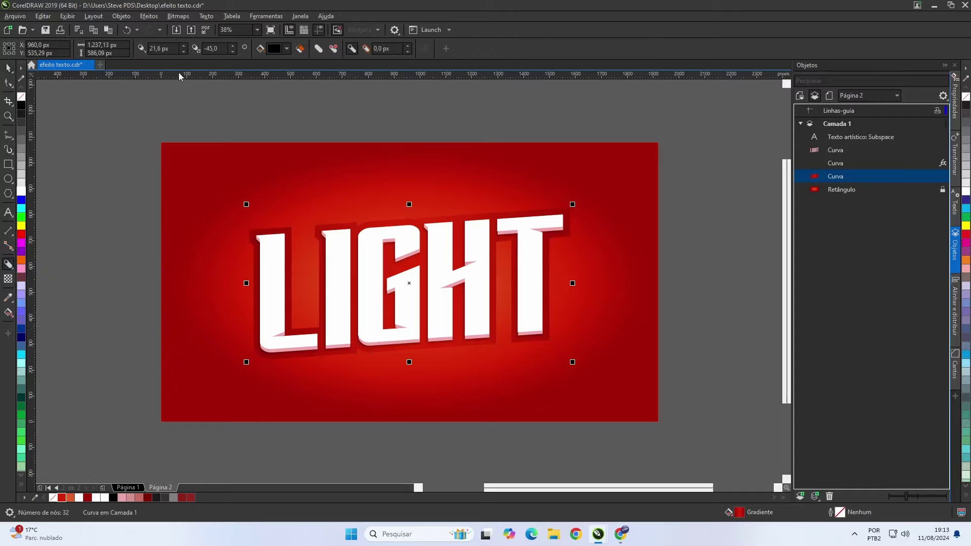
click(211, 48)
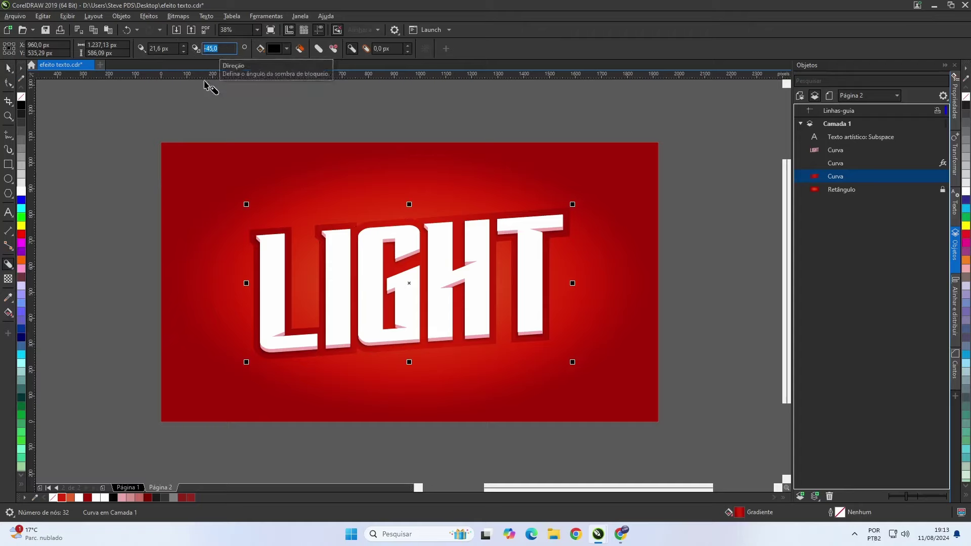
text(2)
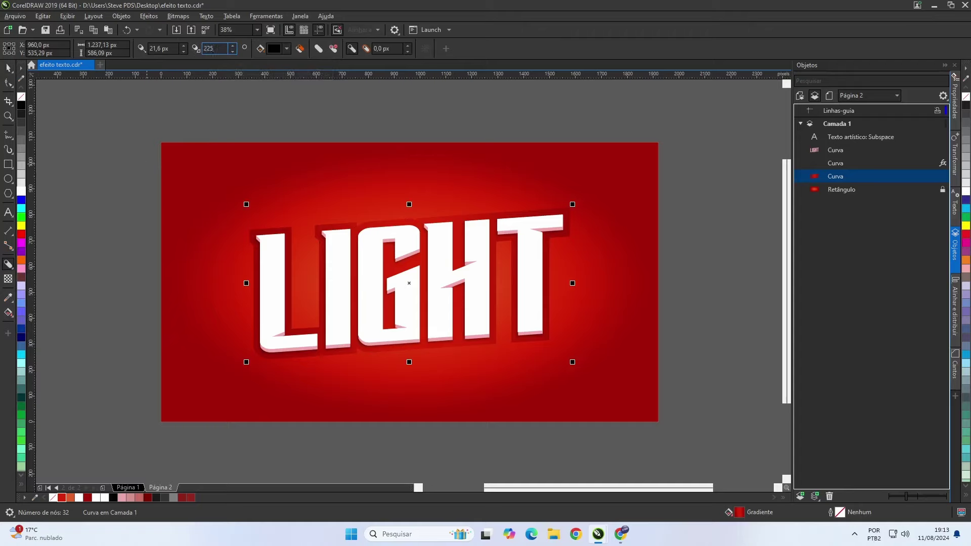
text(25)
key(Return)
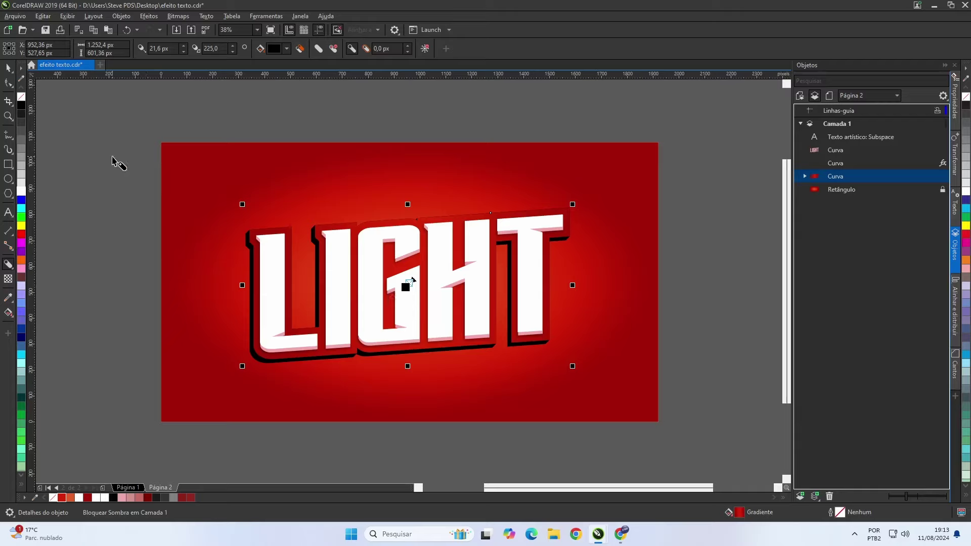
Set the depth of the red contour's block shadow to 25 px and simplify the shadow.
click(152, 49)
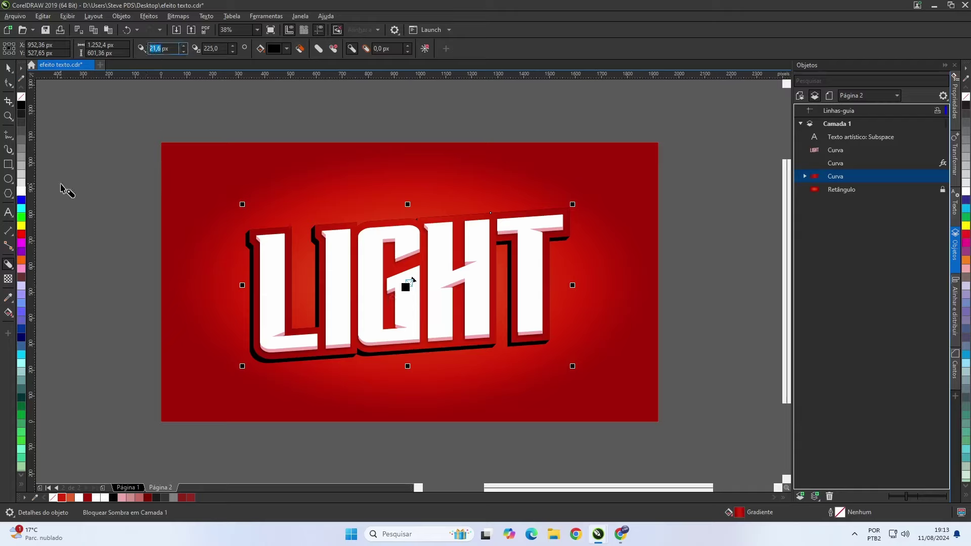
text(2)
key(Return)
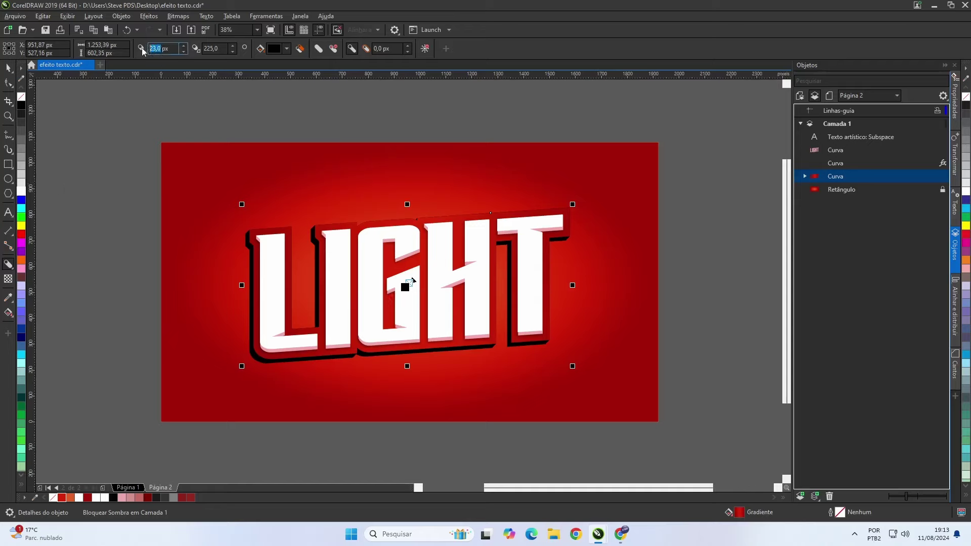
text(25)
key(Return)
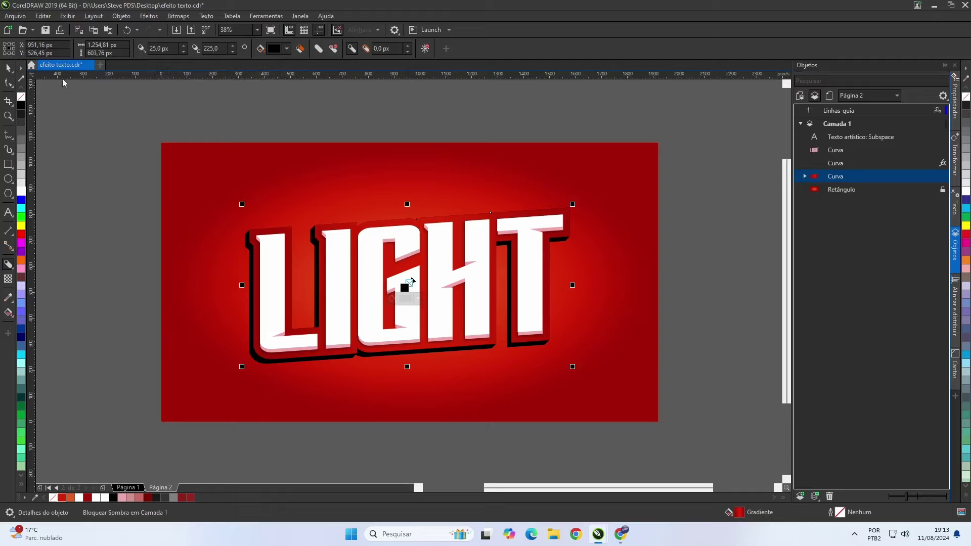
key(space)
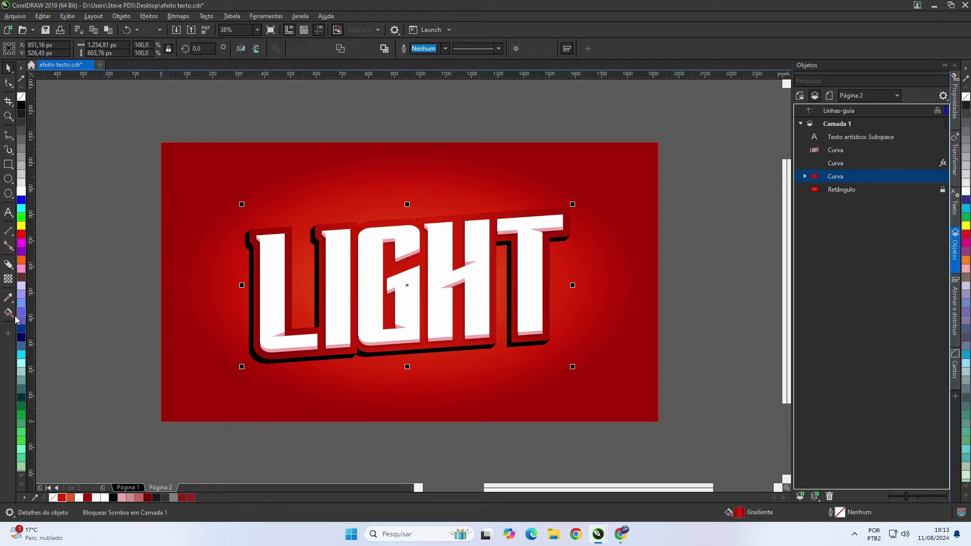
click(8, 267)
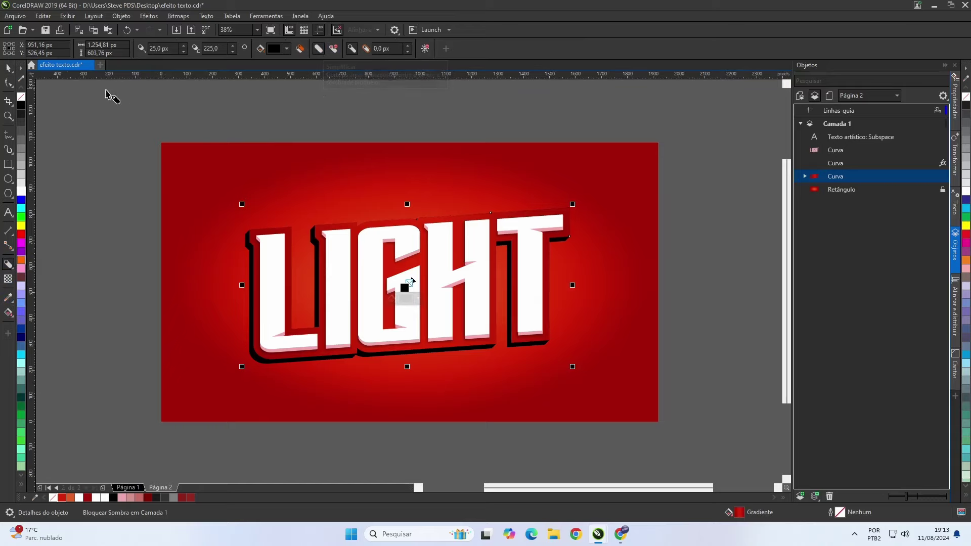
click(7, 69)
click(75, 231)
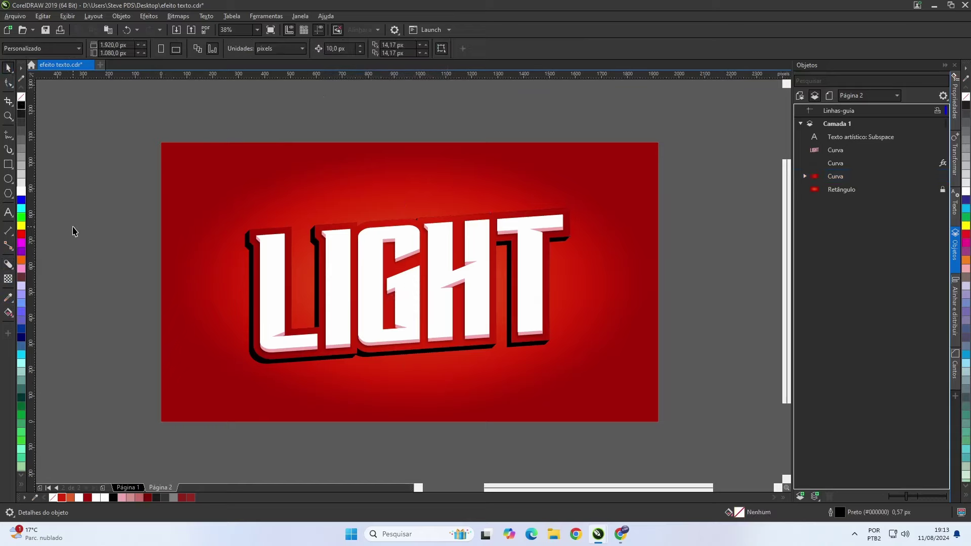
Separate the black block shadow from the red gradient contour into its own curve.
right_click(257, 364)
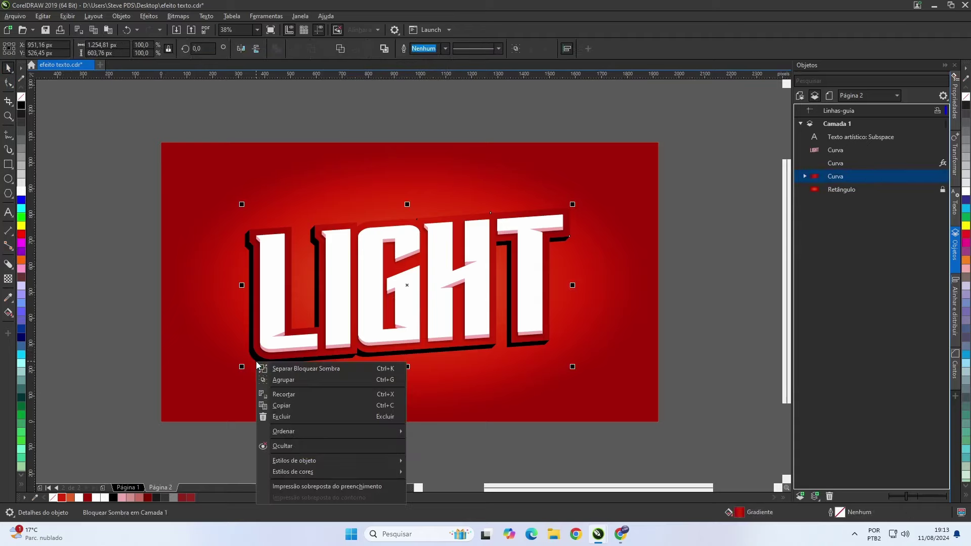
click(270, 369)
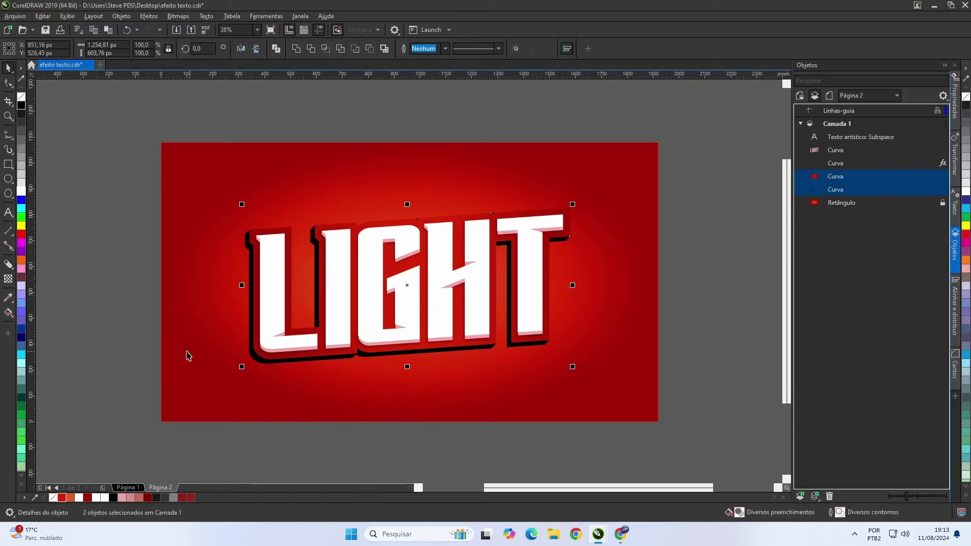
click(159, 348)
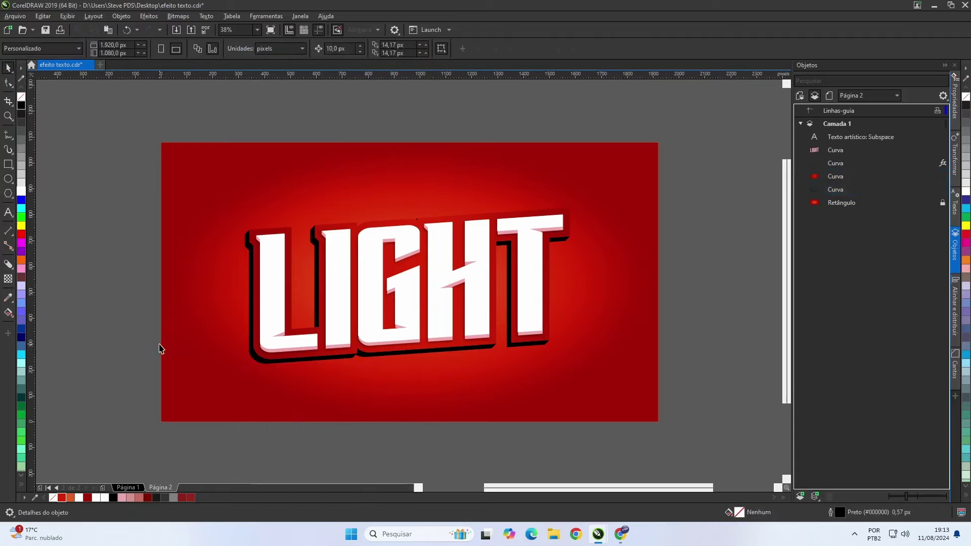
Give the separated black shadow curve a linear gradient fill with dark red at both ends.
click(258, 363)
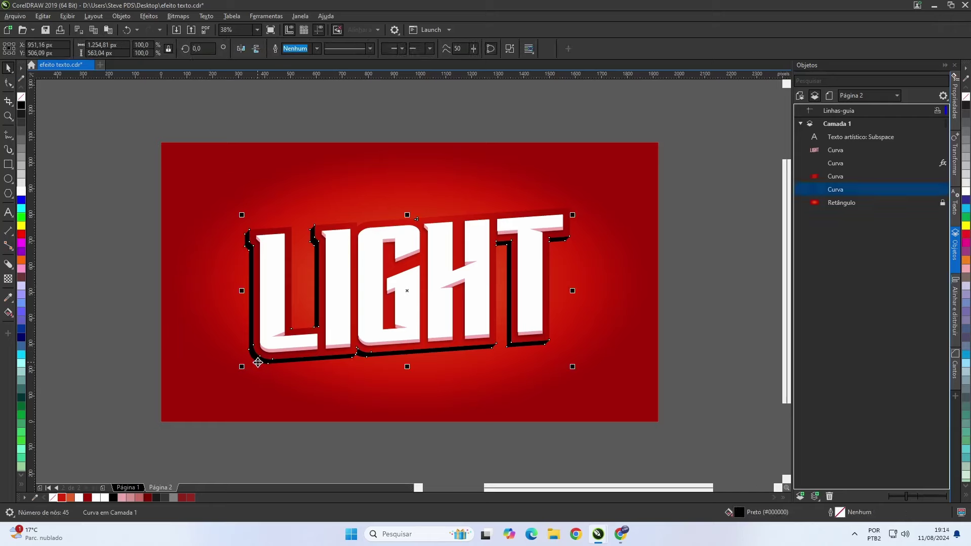
click(8, 313)
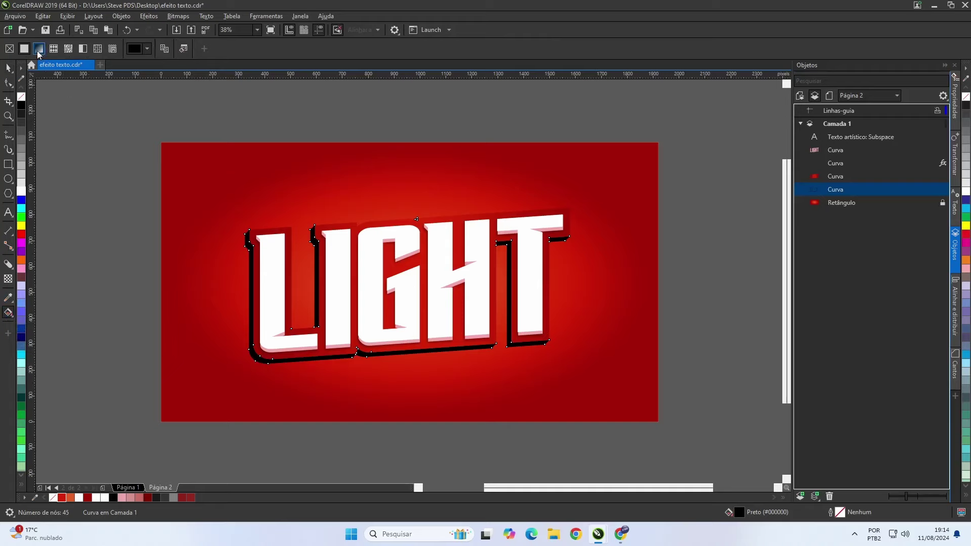
click(39, 50)
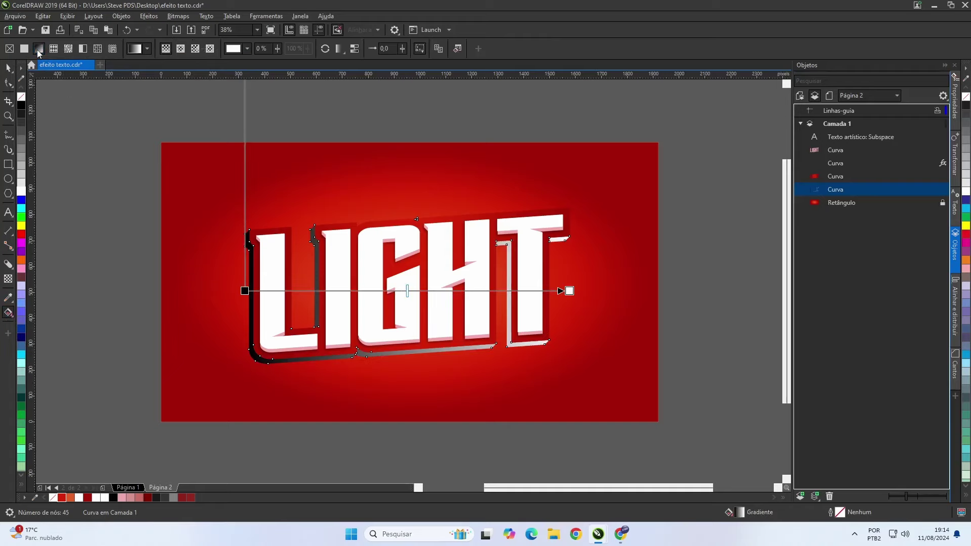
click(245, 290)
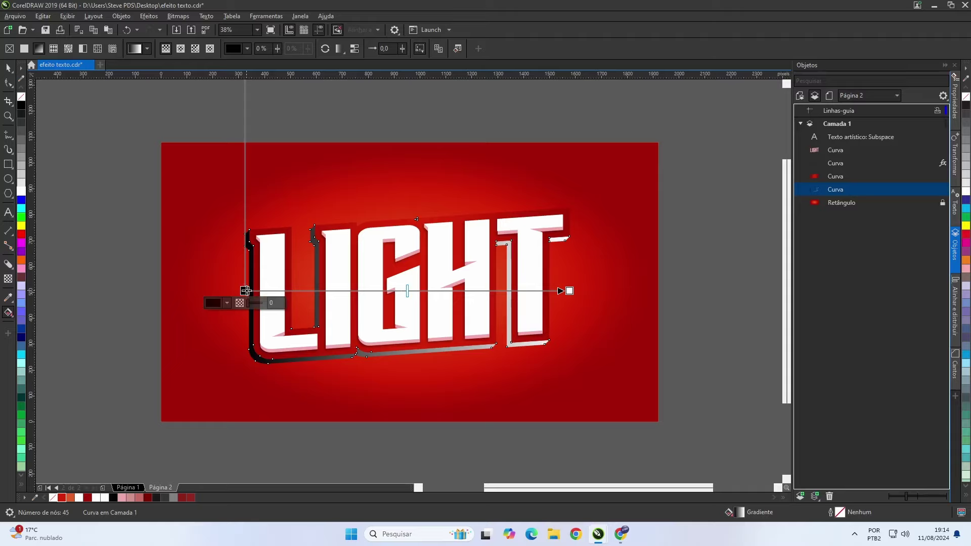
click(147, 498)
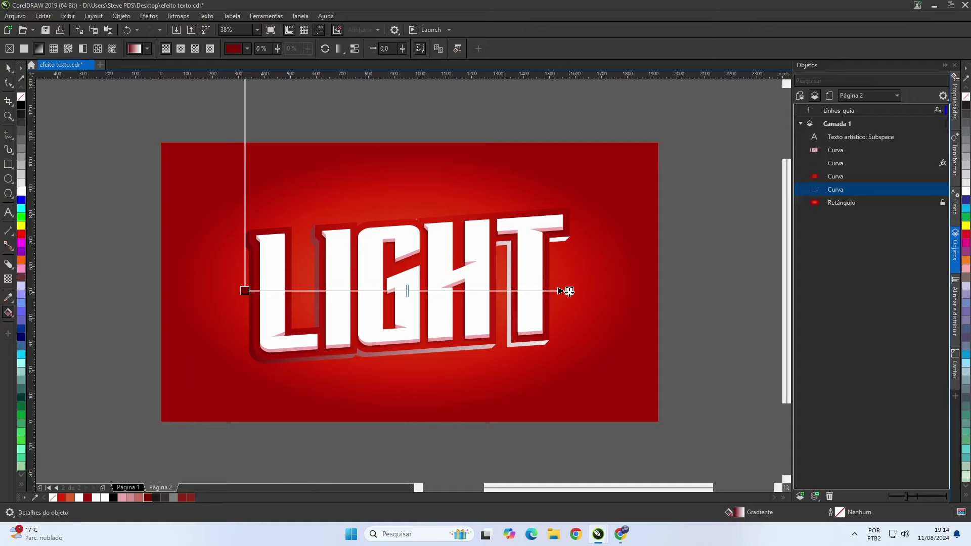
click(569, 291)
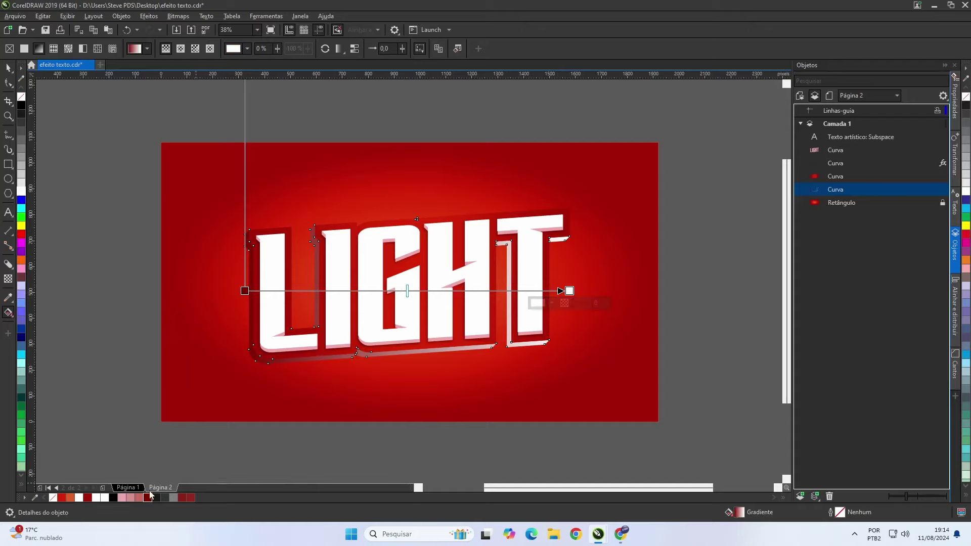
click(148, 498)
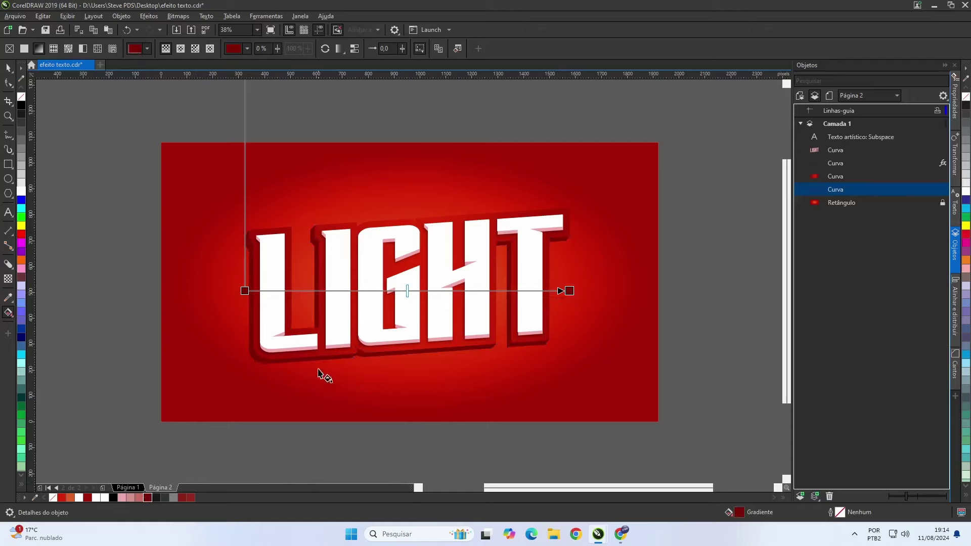
Add a salmon highlight stop at 3% and a dark red stop at 4% to the shadow curve's gradient.
double_click(260, 291)
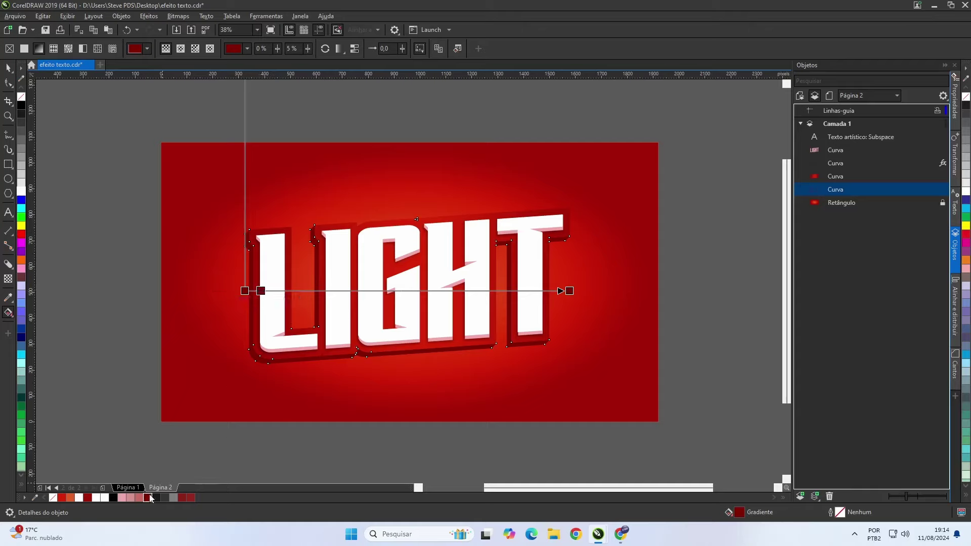
click(149, 498)
scroll(409, 282, up, 6)
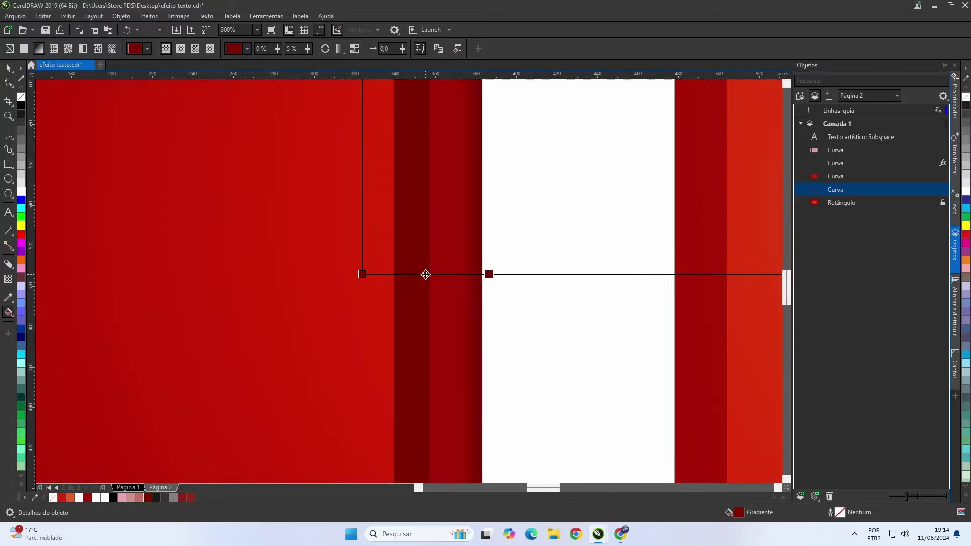
double_click(417, 274)
drag(416, 274, 437, 275)
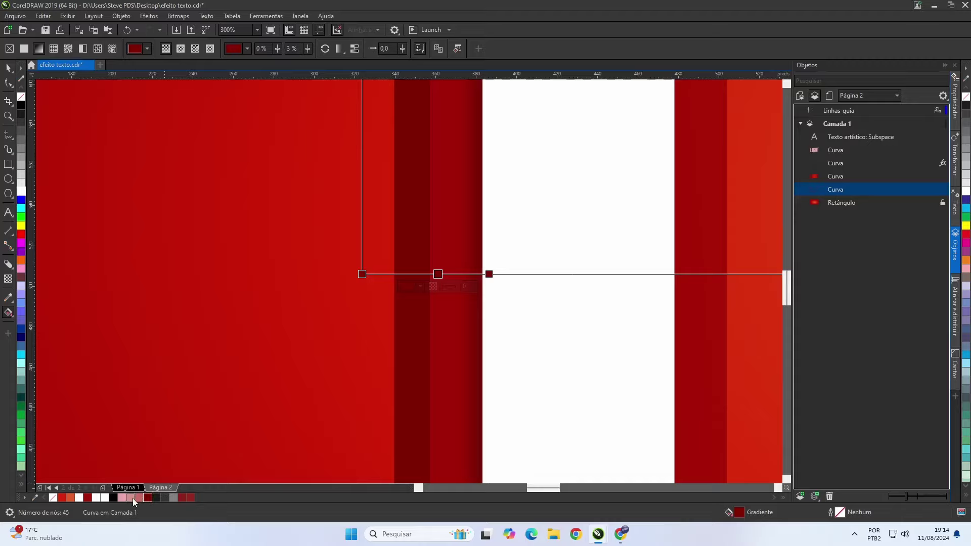
click(191, 498)
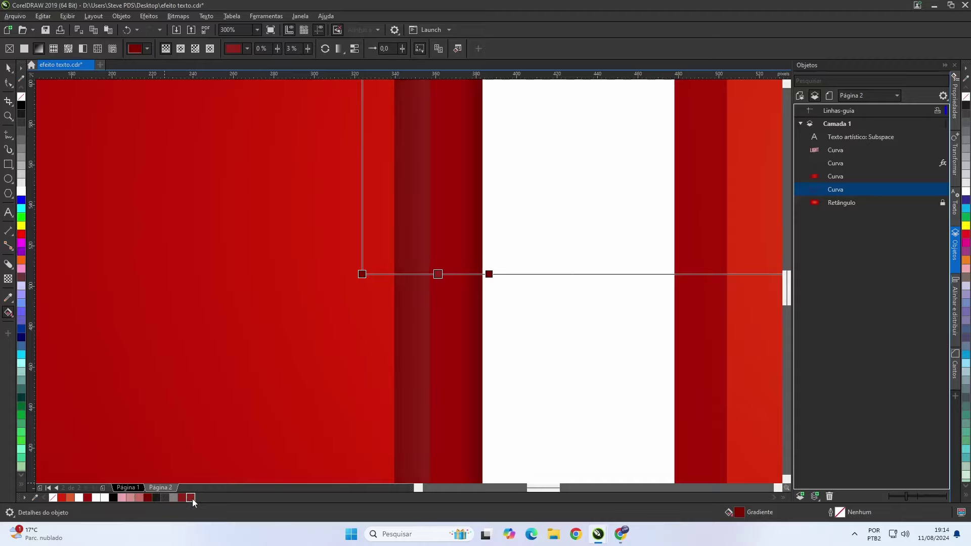
click(139, 498)
scroll(424, 275, down, 4)
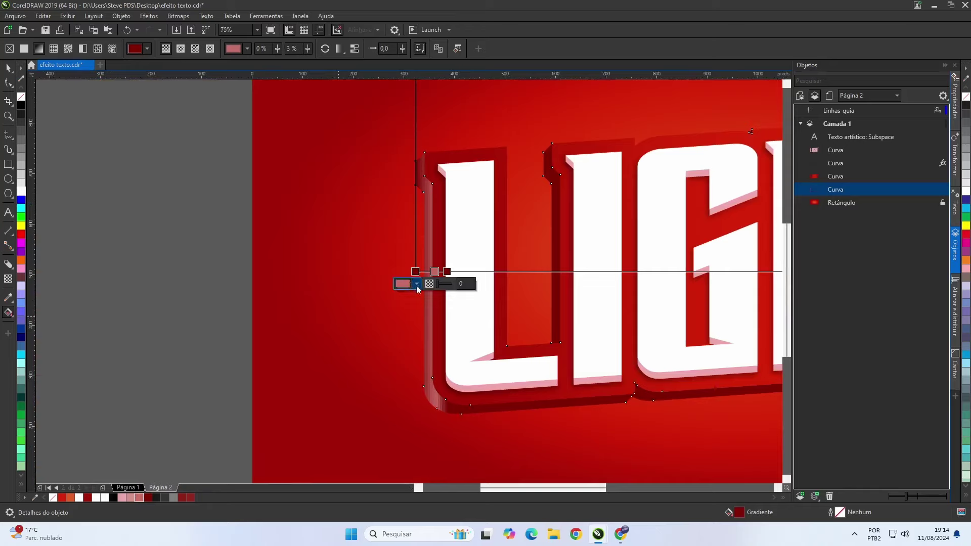
drag(478, 271, 456, 272)
scroll(506, 307, down, 2)
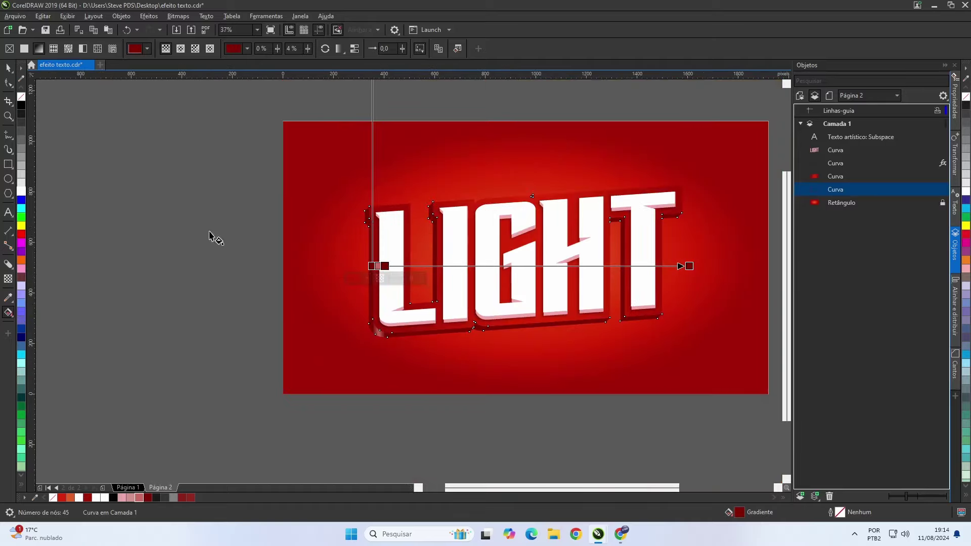
Add a second highlight to the shadow gradient with dark red stops at 30% and 34% around a salmon stop at 32%.
click(413, 278)
double_click(466, 266)
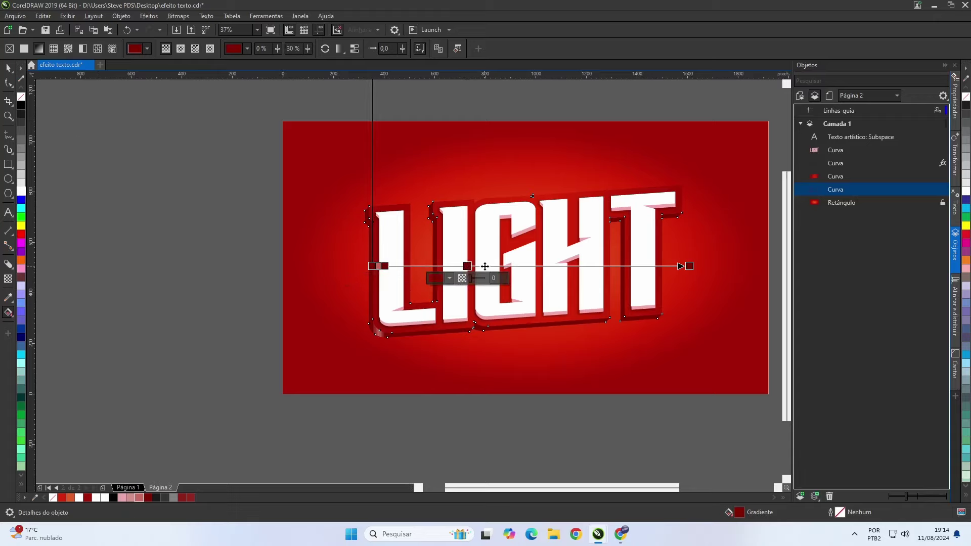
double_click(484, 266)
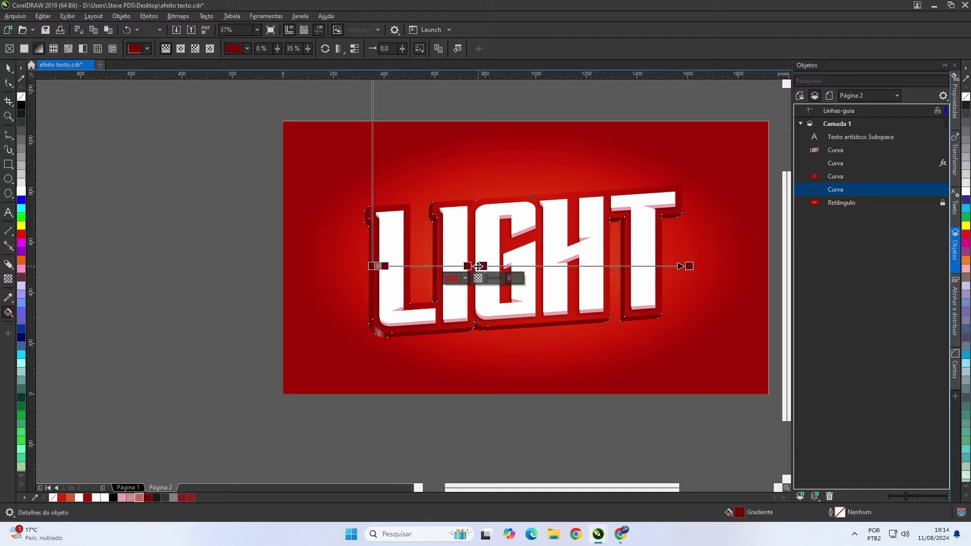
scroll(477, 266, up, 5)
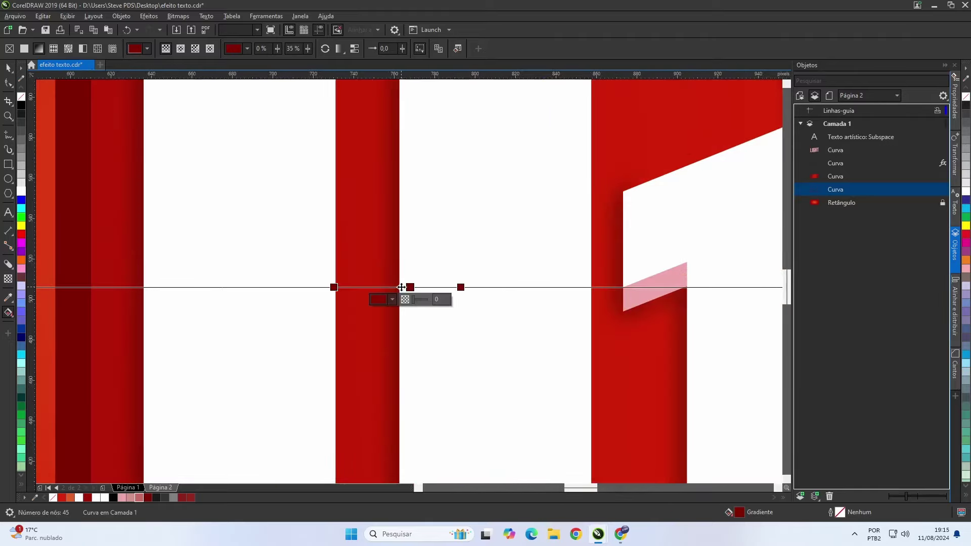
drag(401, 287, 396, 287)
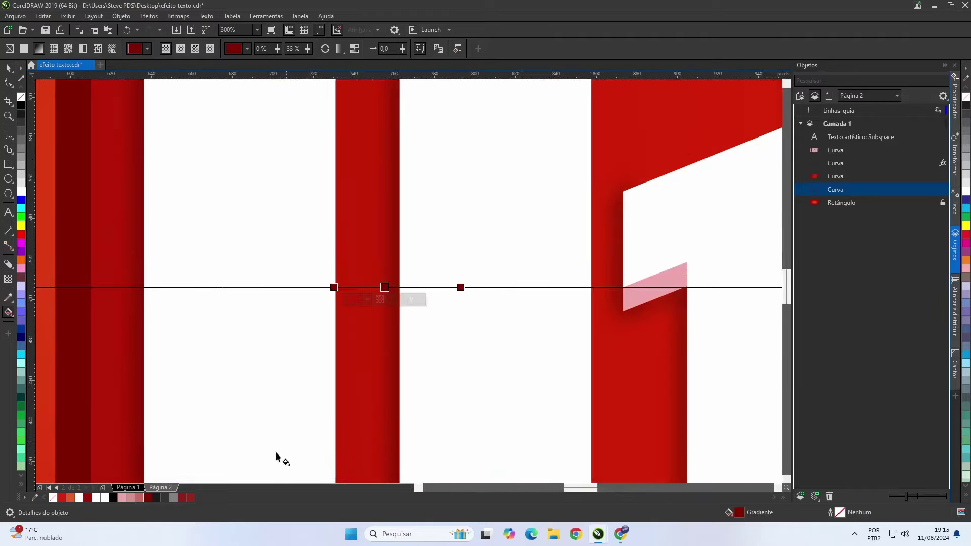
click(138, 498)
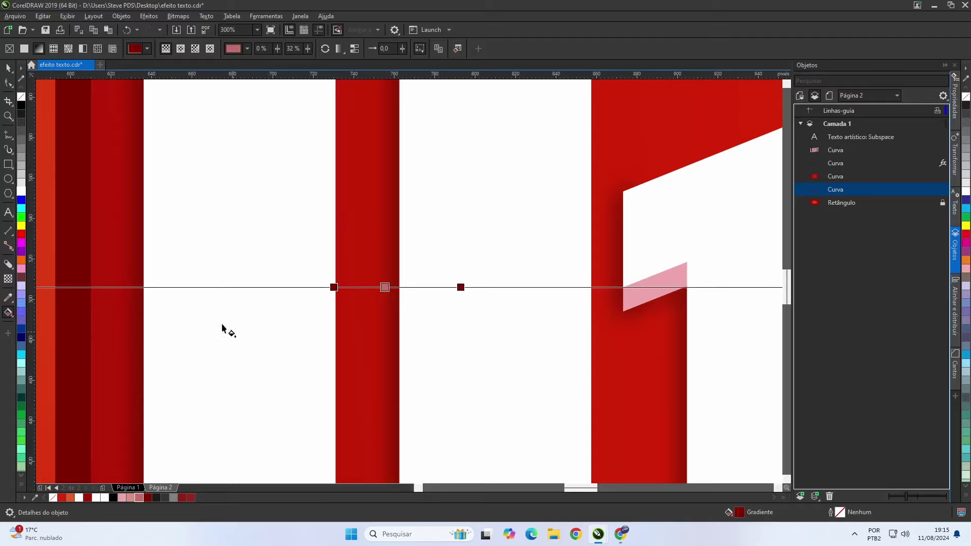
scroll(410, 282, down, 2)
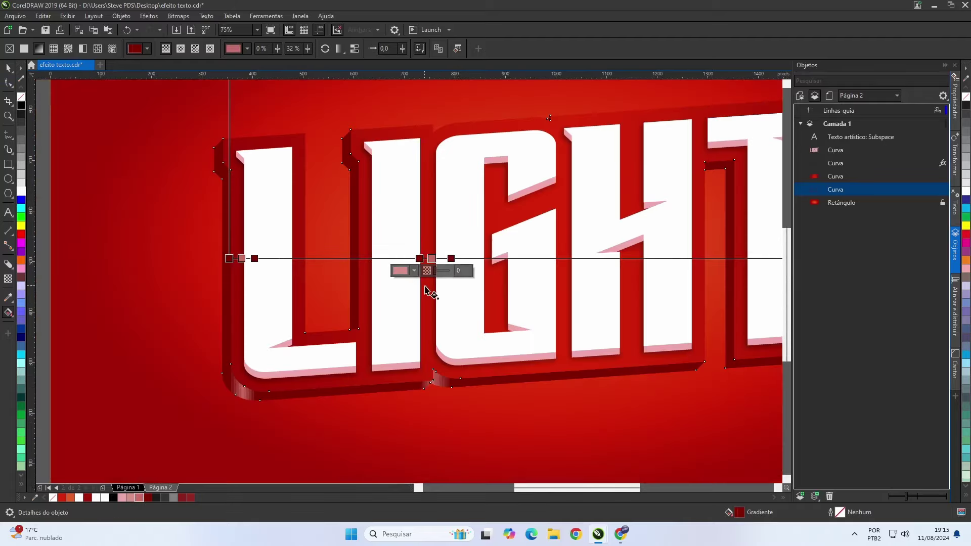
double_click(444, 259)
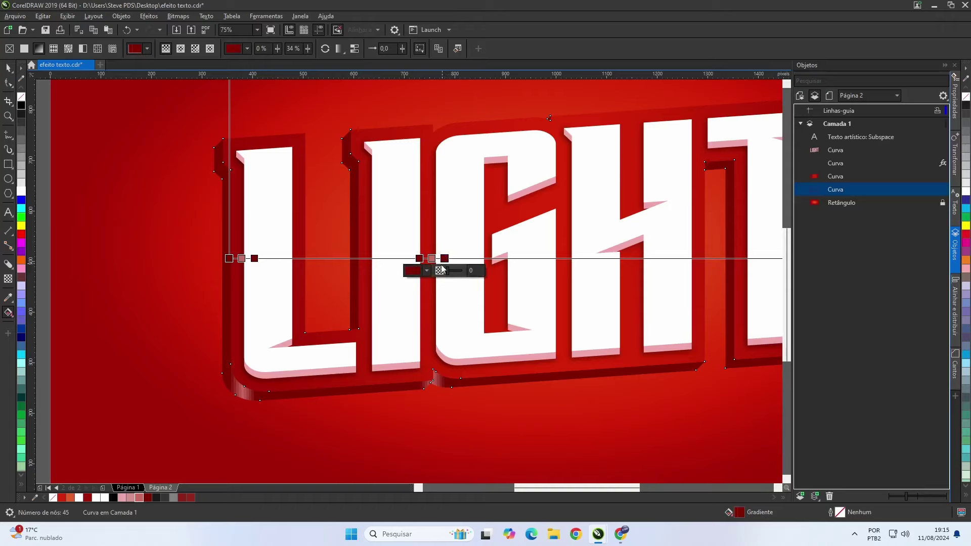
click(9, 67)
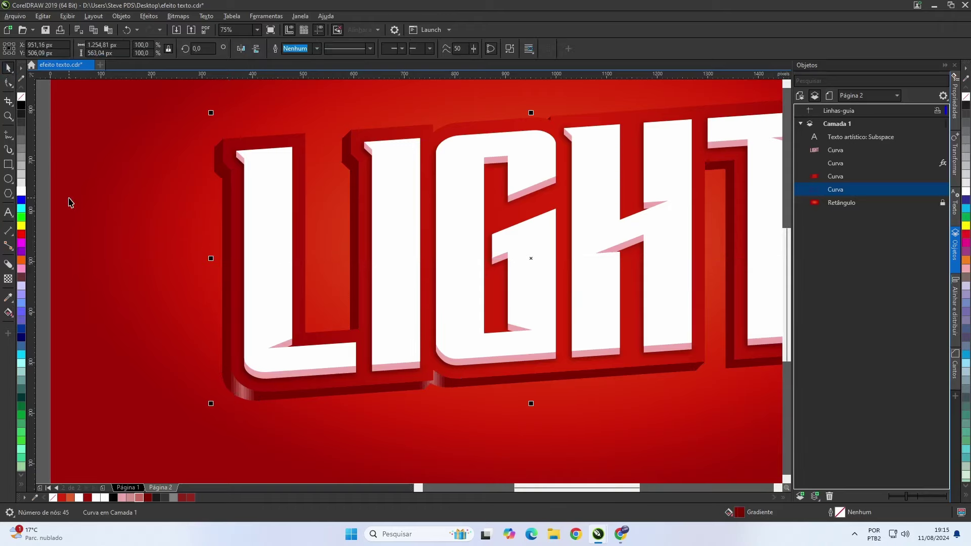
scroll(70, 202, down, 1)
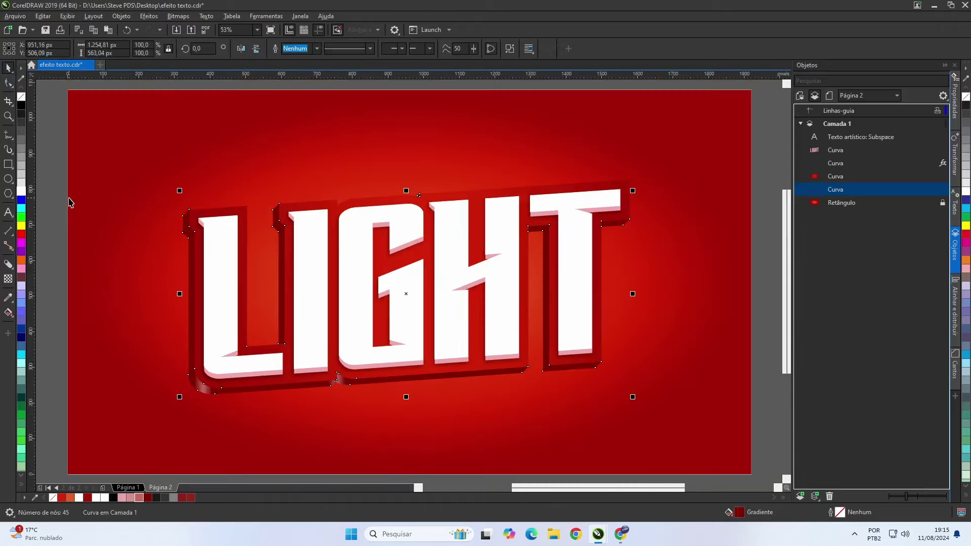
click(133, 243)
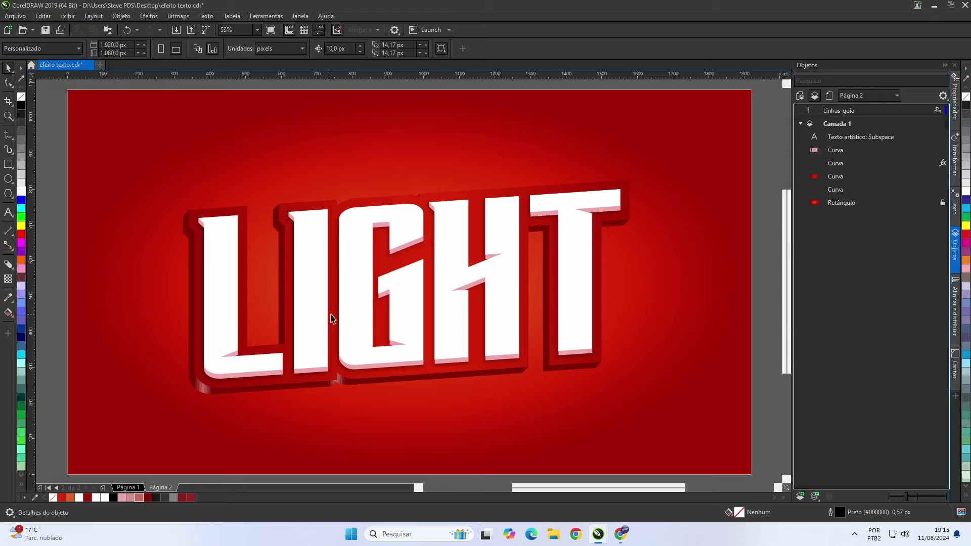
scroll(211, 283, down, 1)
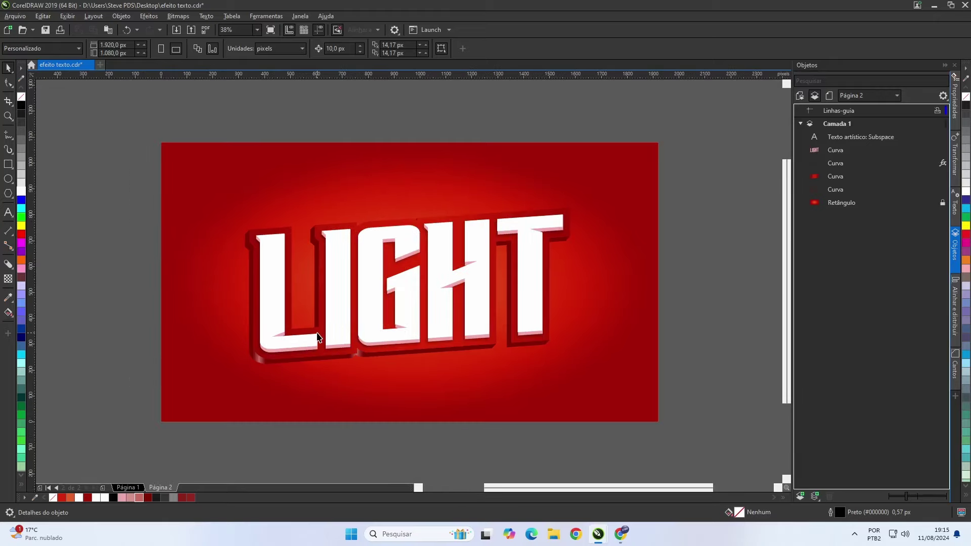
Add a black block shadow at 225° to the dark red gradient shadow curve.
click(267, 364)
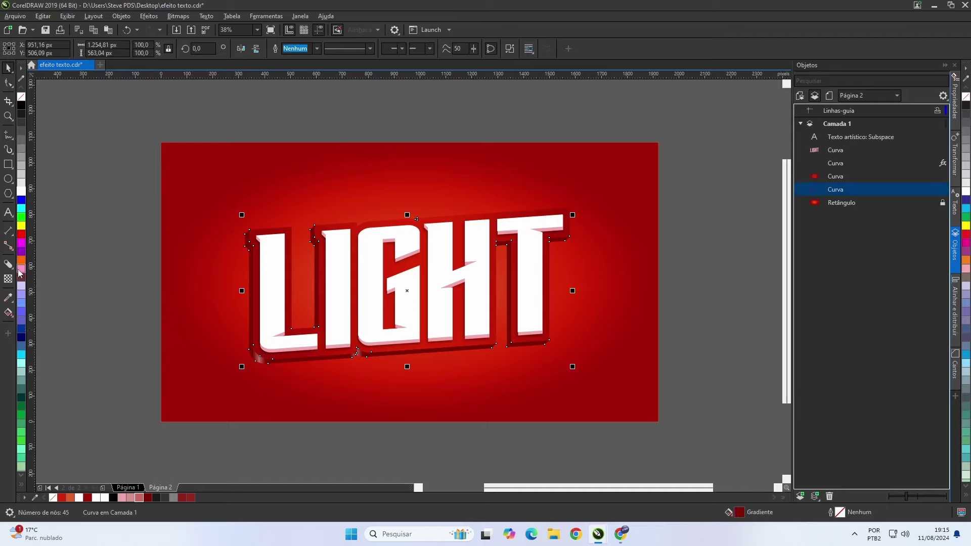
click(8, 264)
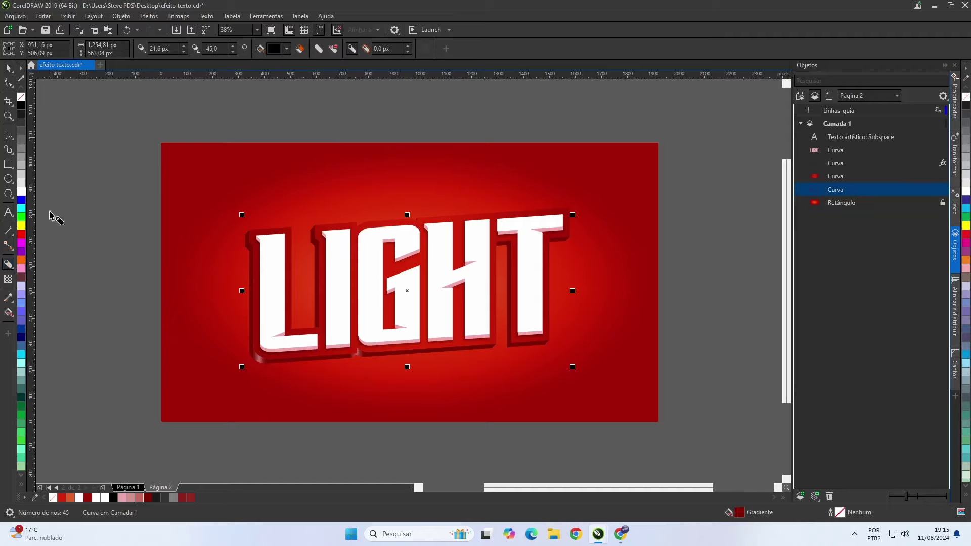
double_click(219, 49)
text(225)
key(Return)
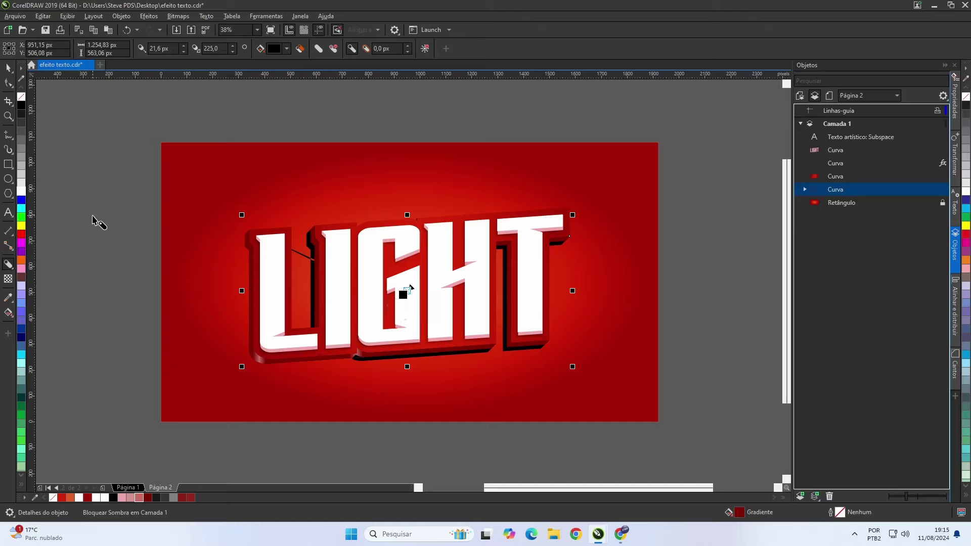
Simplify the new block shadow and set its depth to 14 px.
double_click(172, 48)
text(16)
key(Return)
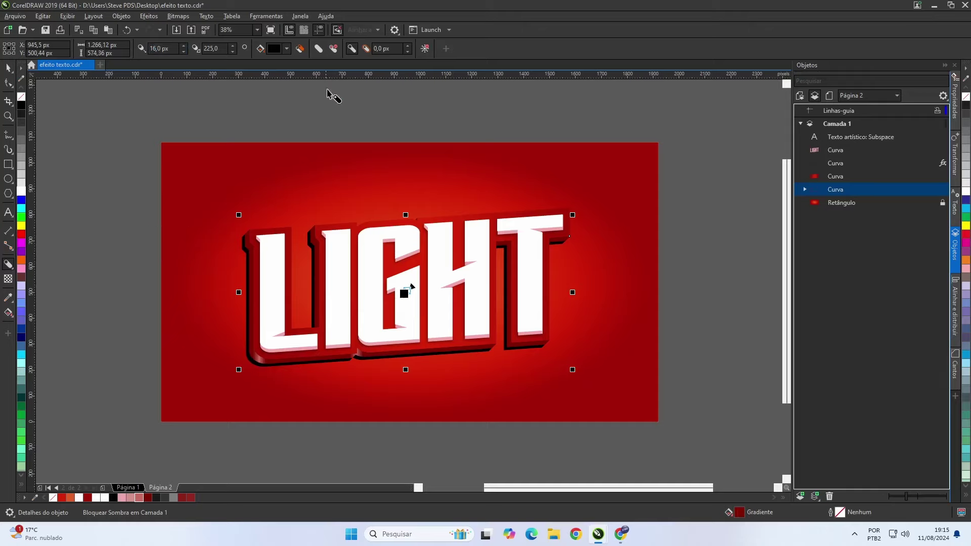
click(320, 49)
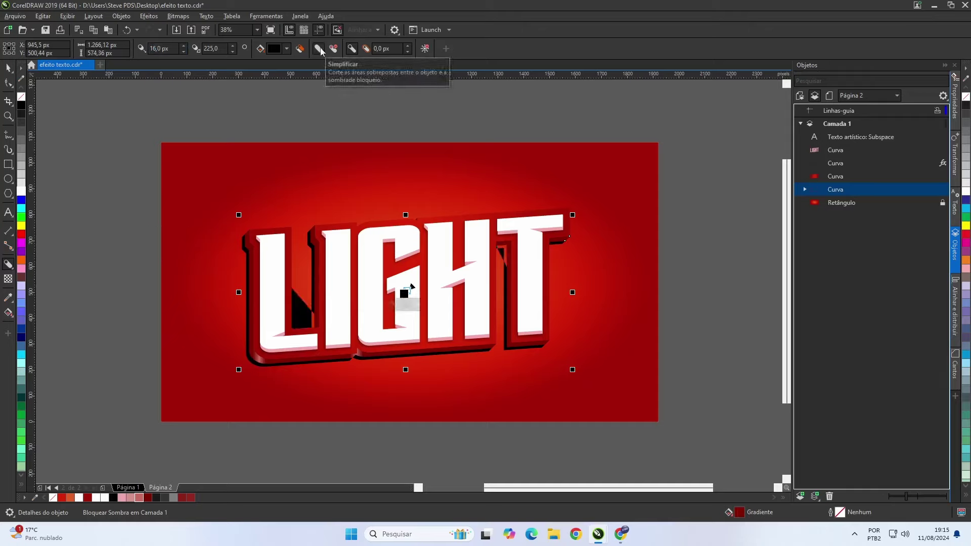
click(184, 51)
click(184, 52)
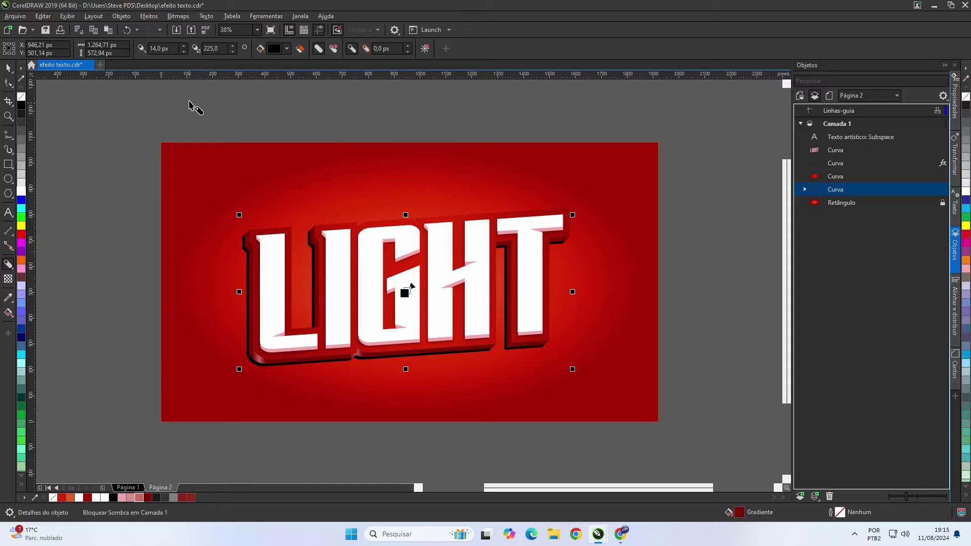
Separate the black block shadow from the dark red gradient shadow curve.
click(9, 68)
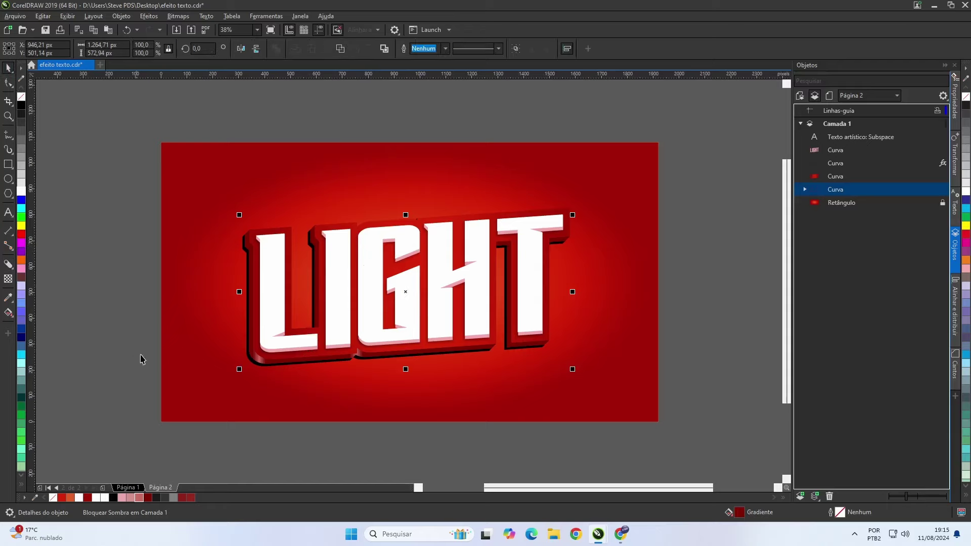
right_click(254, 367)
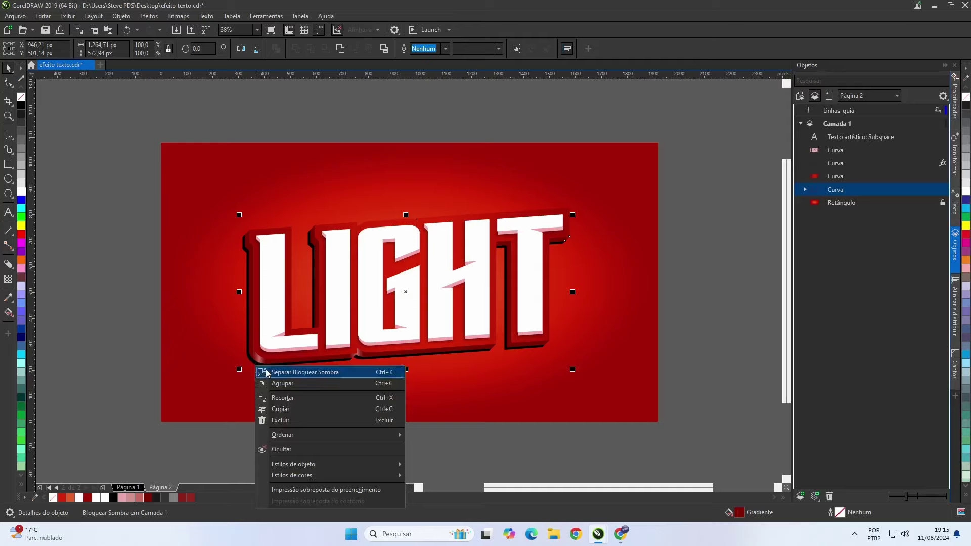
click(268, 375)
click(136, 349)
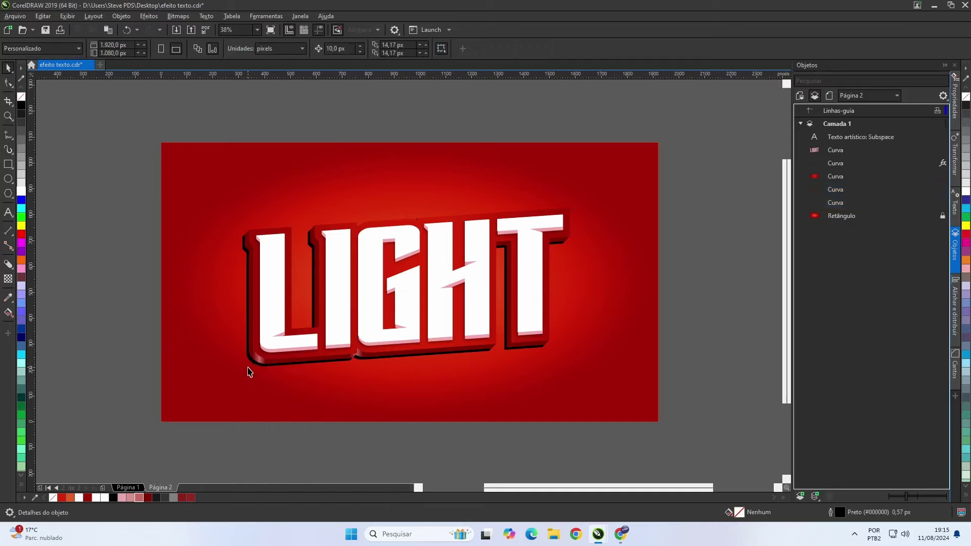
Apply a Gaussian blur to the separated black block shadow behind the dark red lettering.
click(255, 368)
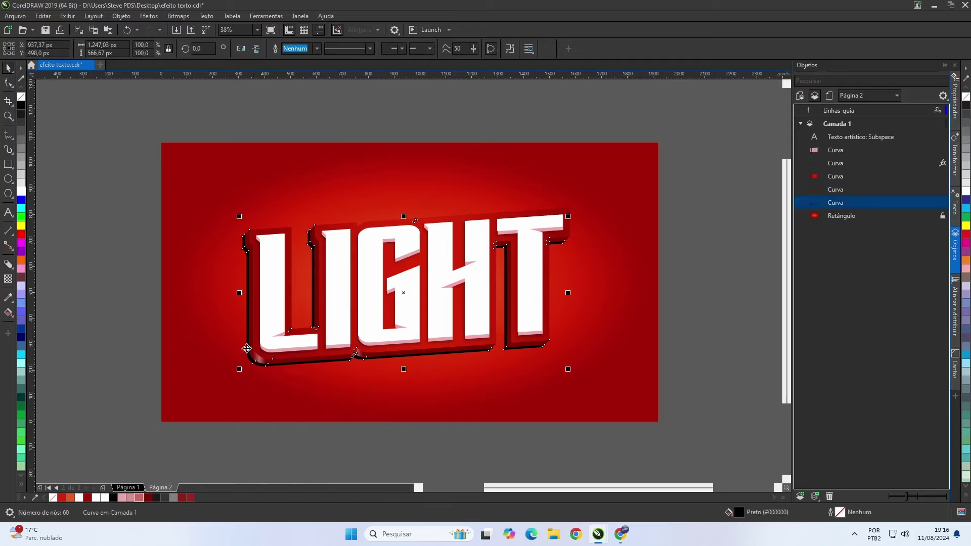
click(149, 15)
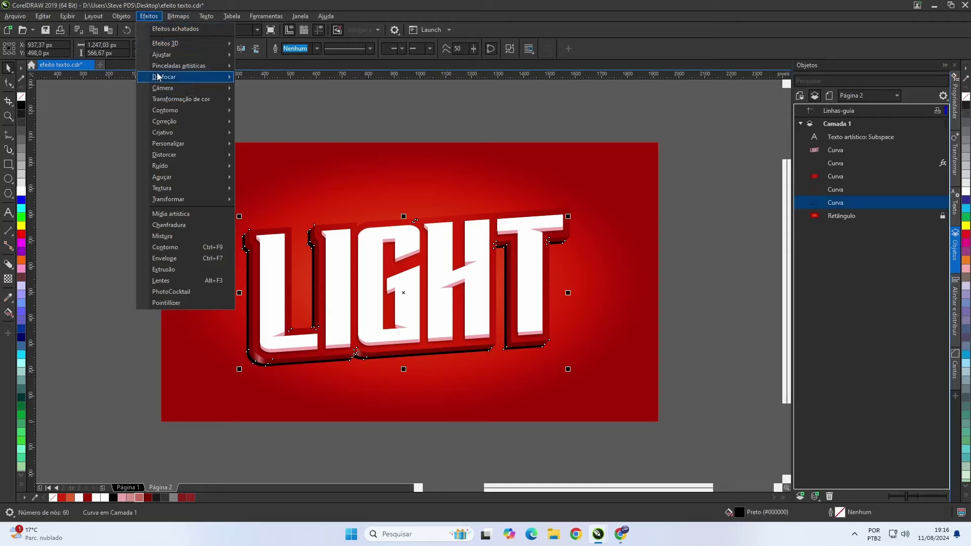
mouse_move(162, 77)
click(286, 90)
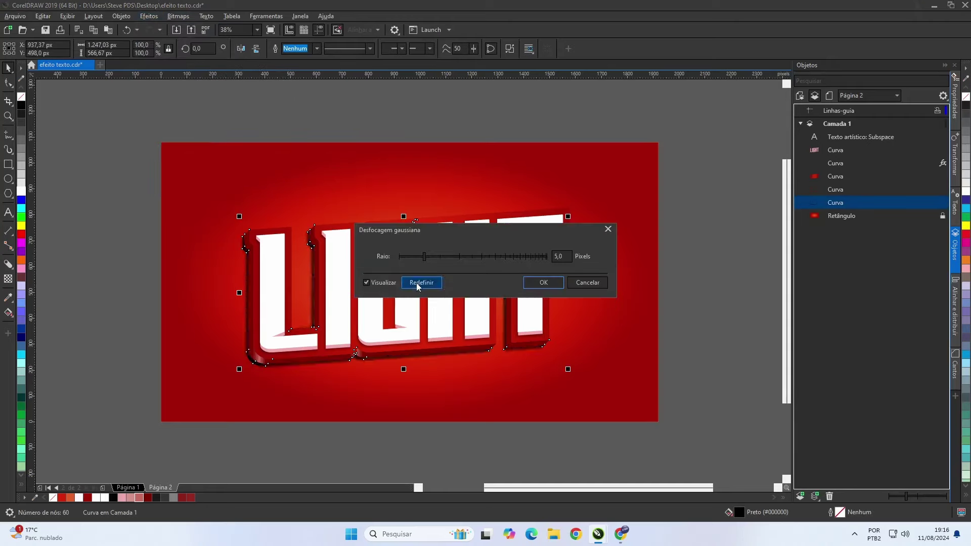
drag(424, 257, 441, 261)
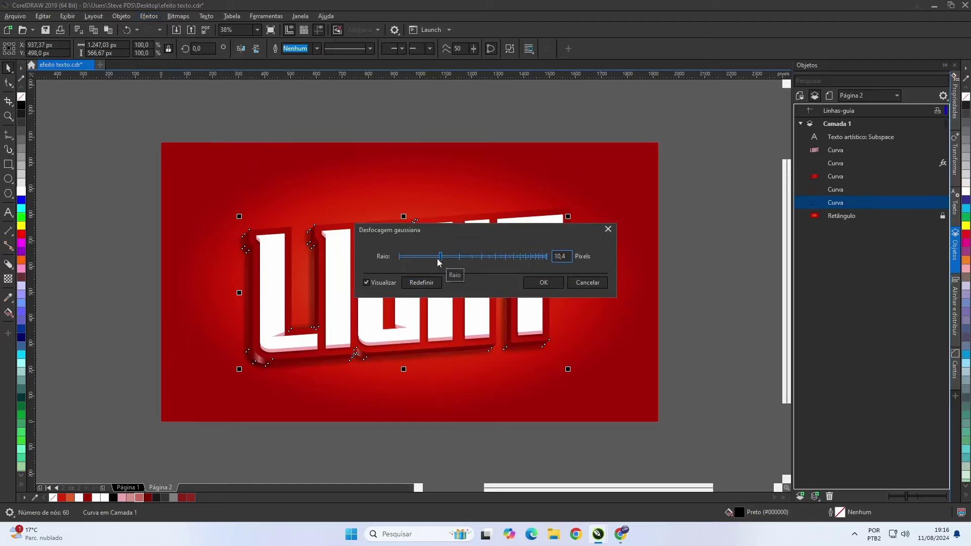
drag(445, 259, 438, 265)
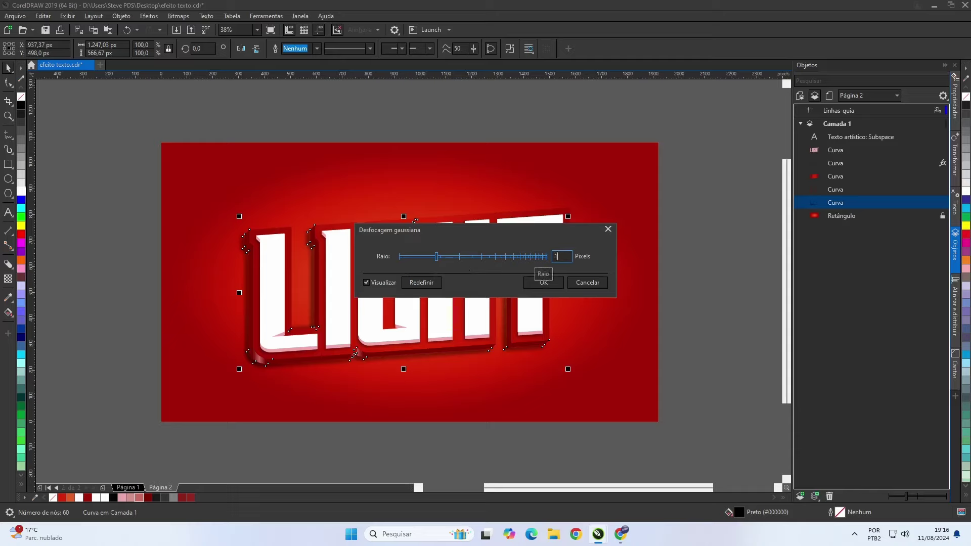
key(Return)
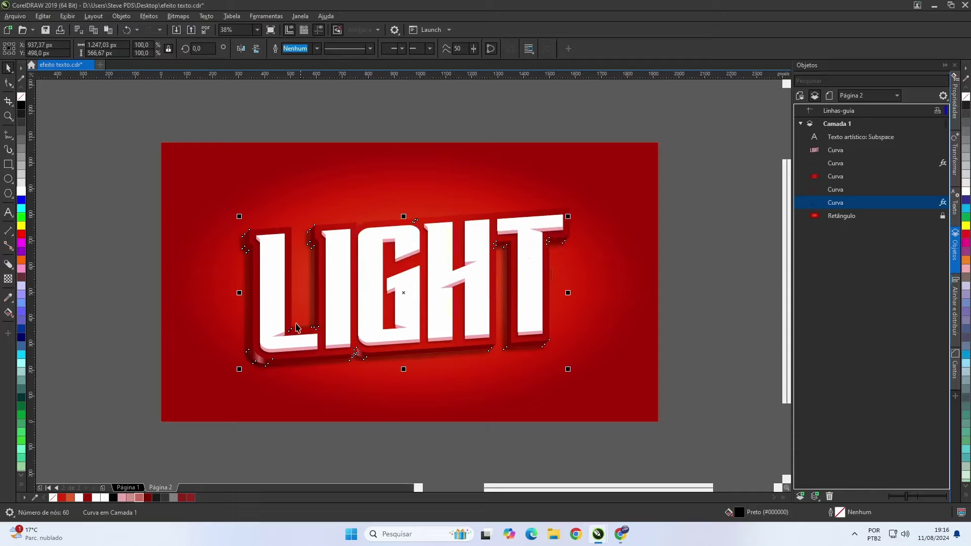
Give the blurred black shadow a uniform transparency of 50.
click(8, 279)
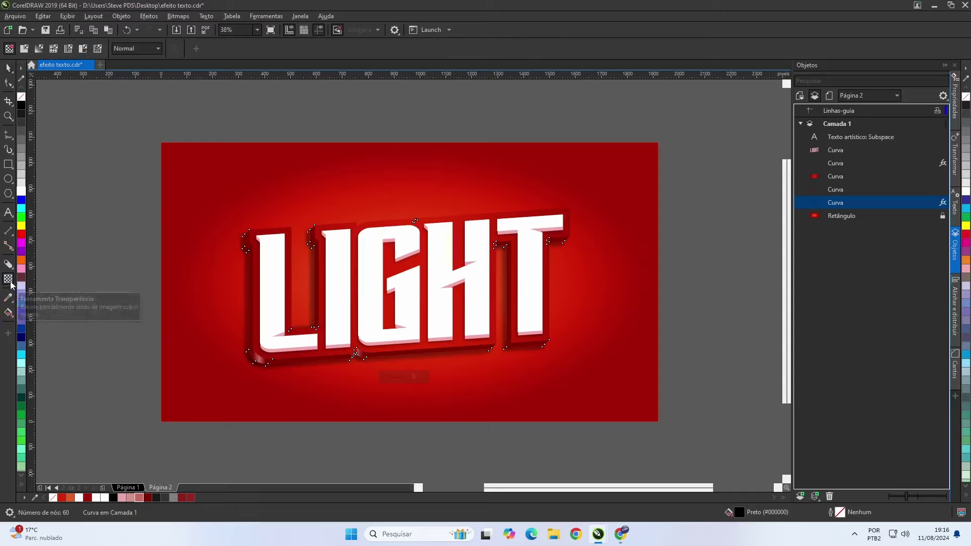
click(24, 49)
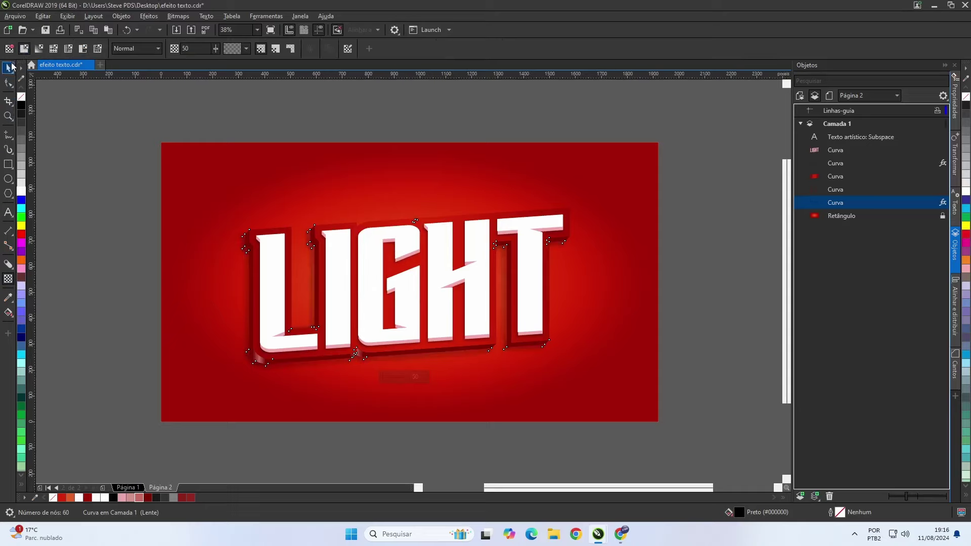
click(9, 68)
click(118, 233)
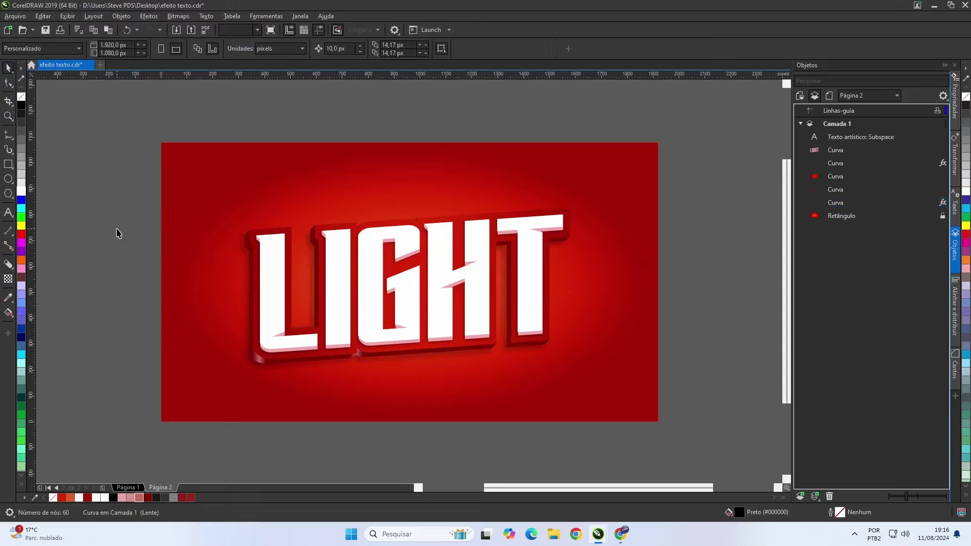
Nudge the blurred black shadow slightly to the right and upward, closer to the lettering.
click(251, 367)
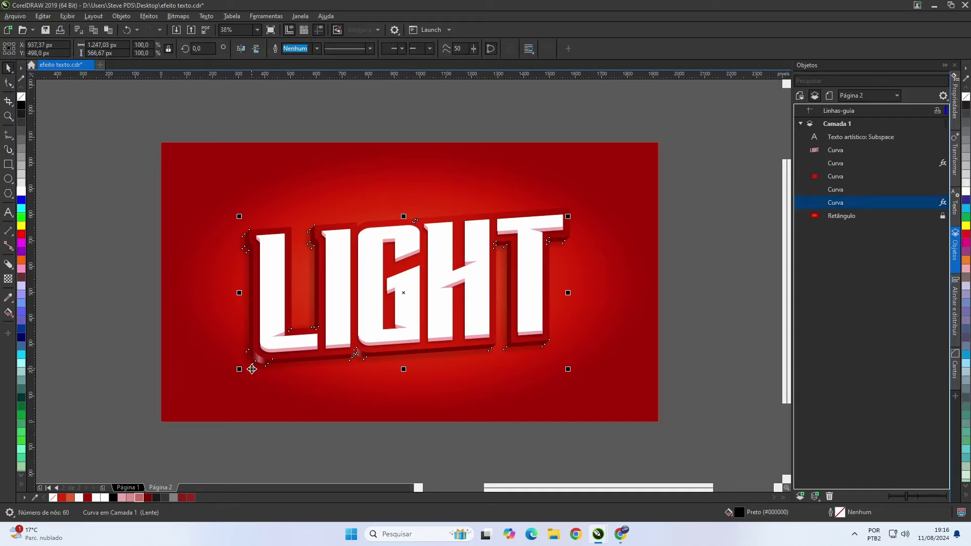
key(Right)
key(Up)
click(114, 222)
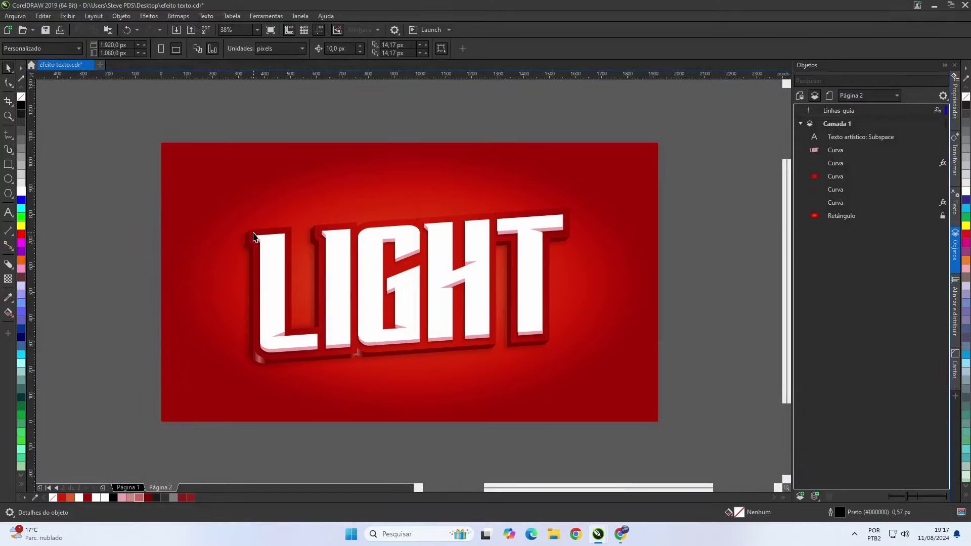
Add a white outline to the red gradient contour curve behind the letters and convert that outline into an object.
click(253, 237)
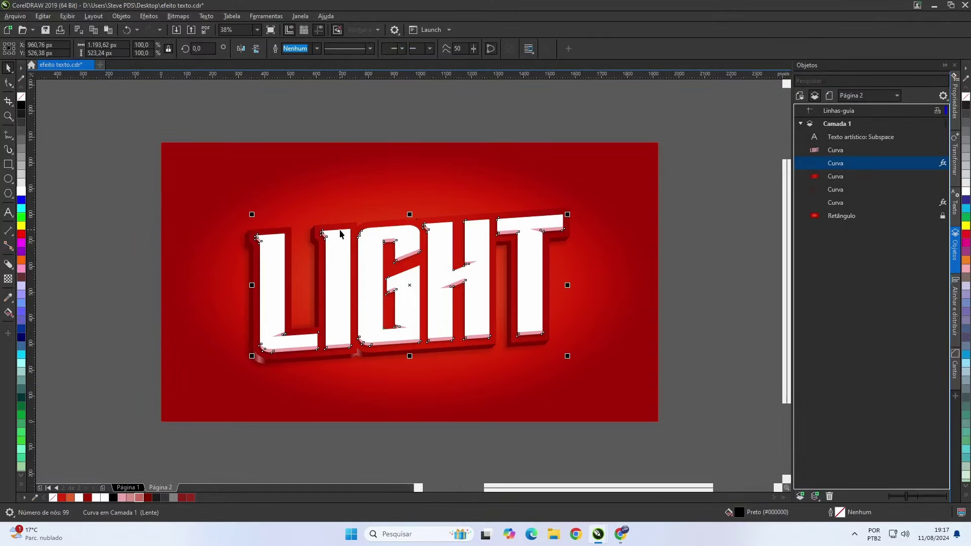
scroll(343, 226, up, 2)
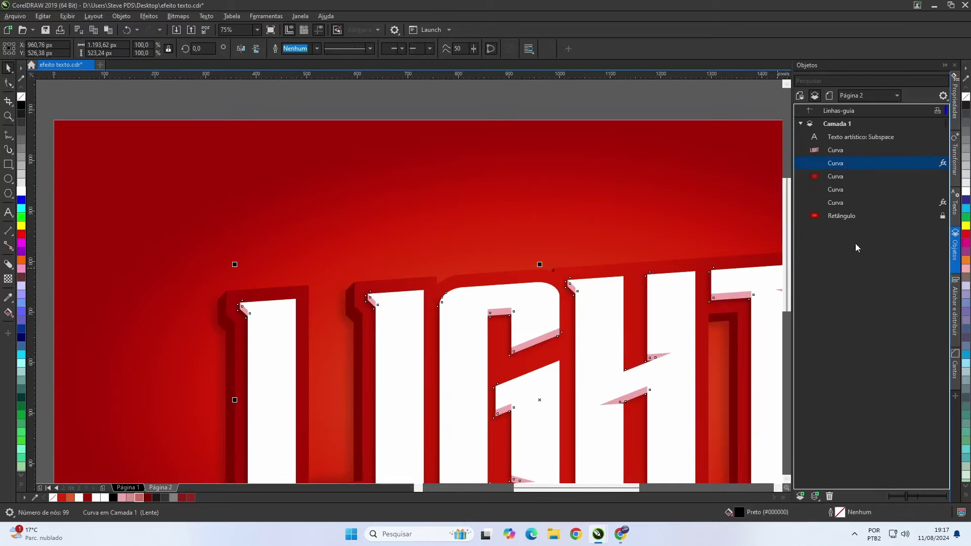
click(830, 177)
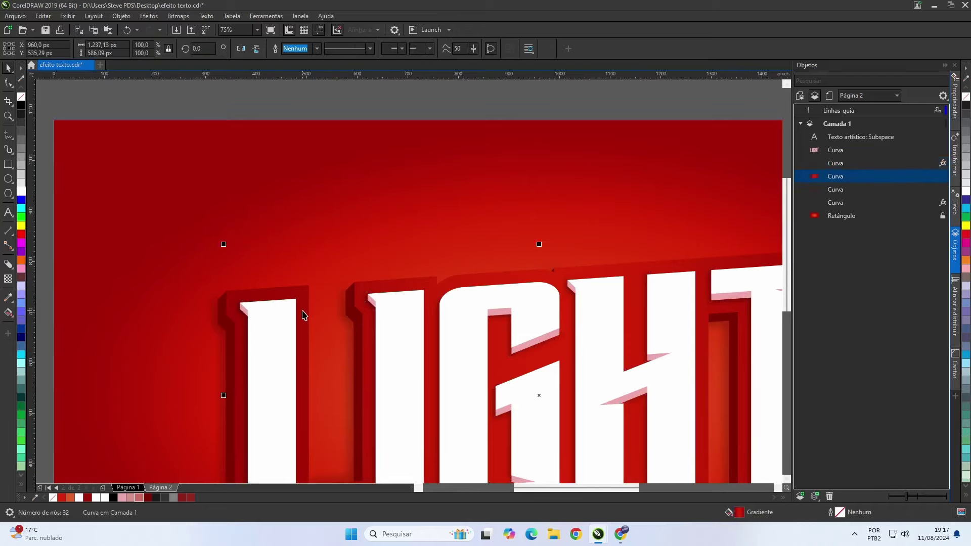
scroll(409, 293, down, 2)
scroll(412, 290, down, 2)
scroll(490, 275, up, 2)
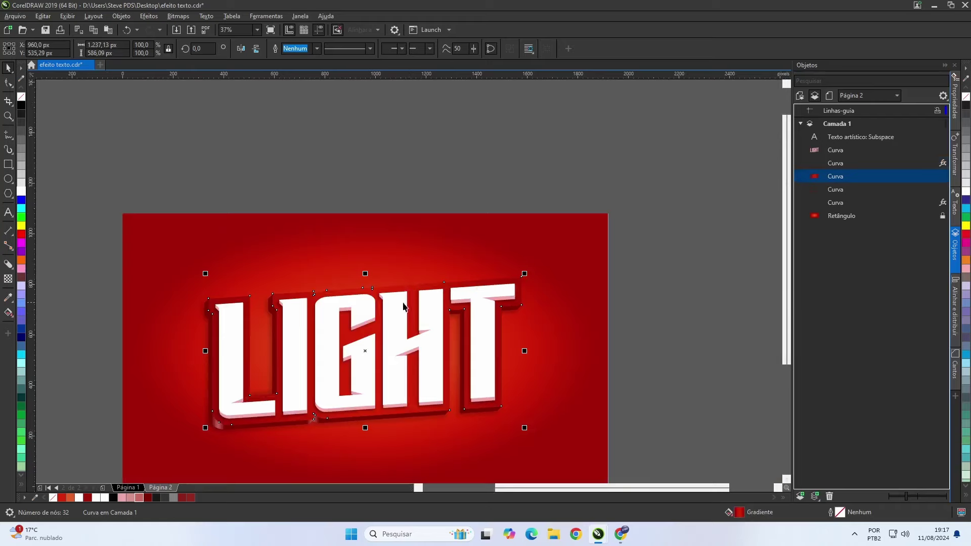
right_click(22, 193)
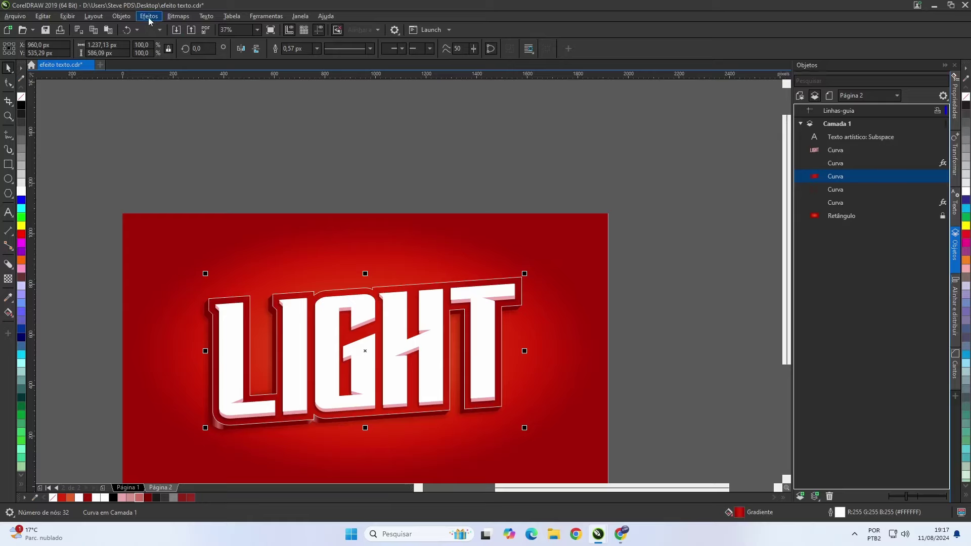
click(125, 17)
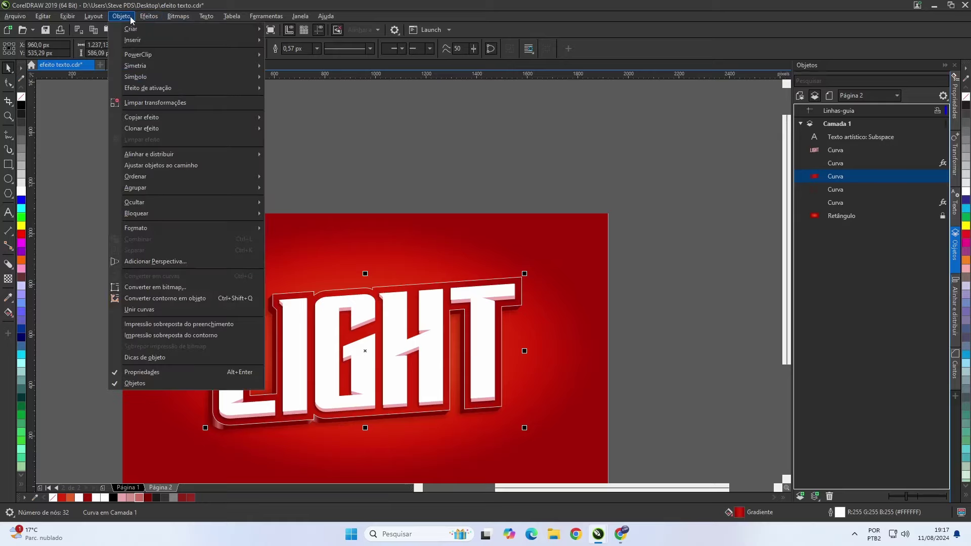
click(182, 299)
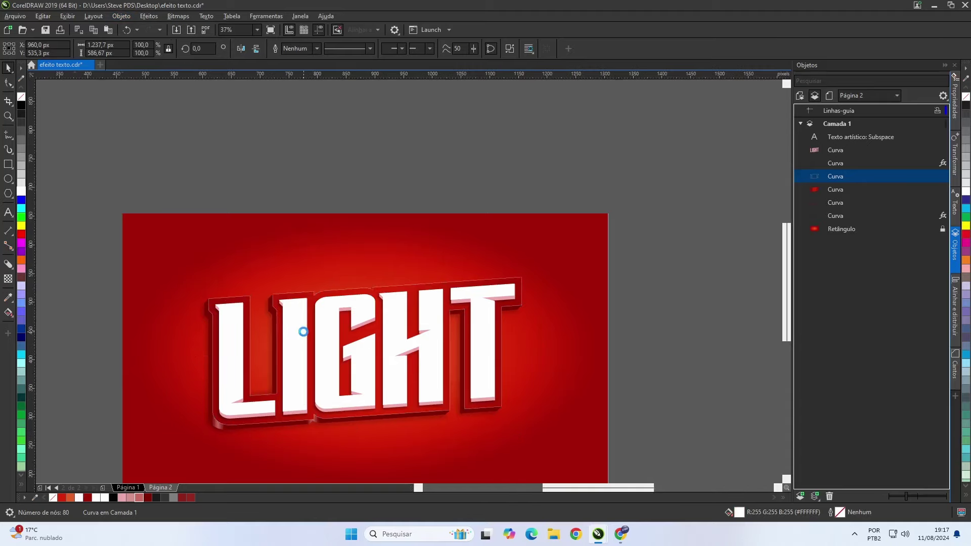
Start a Gaussian blur on the white outline object around the red gradient contour.
key(shift+F2)
click(148, 16)
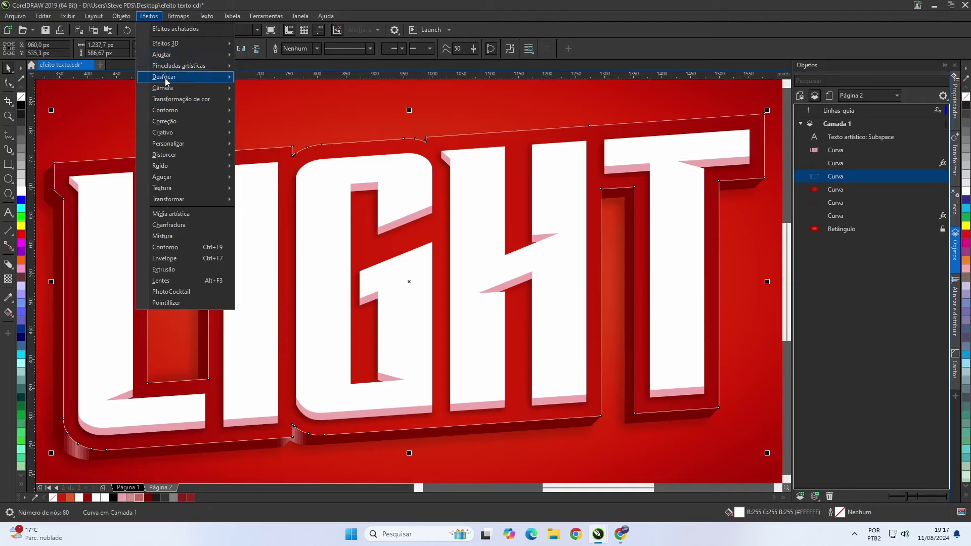
mouse_move(168, 79)
click(283, 89)
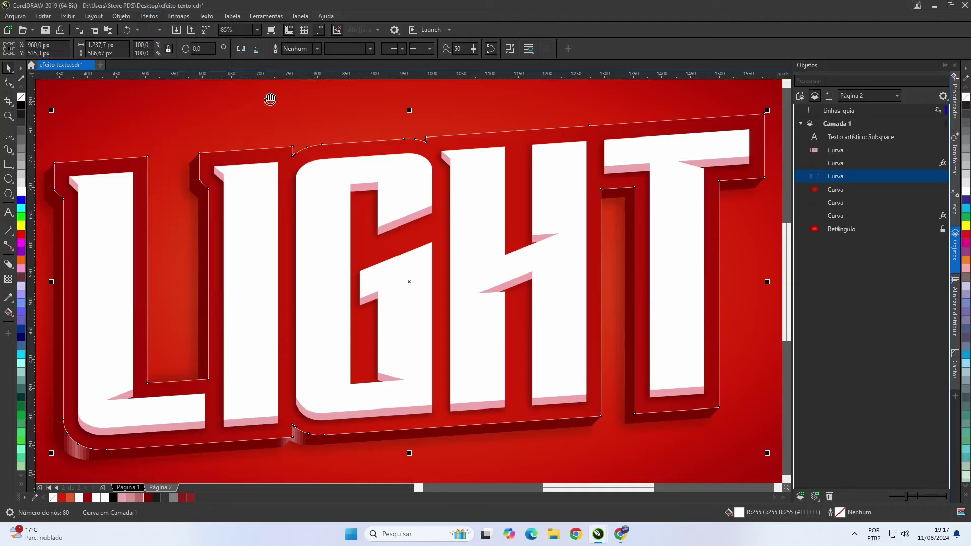